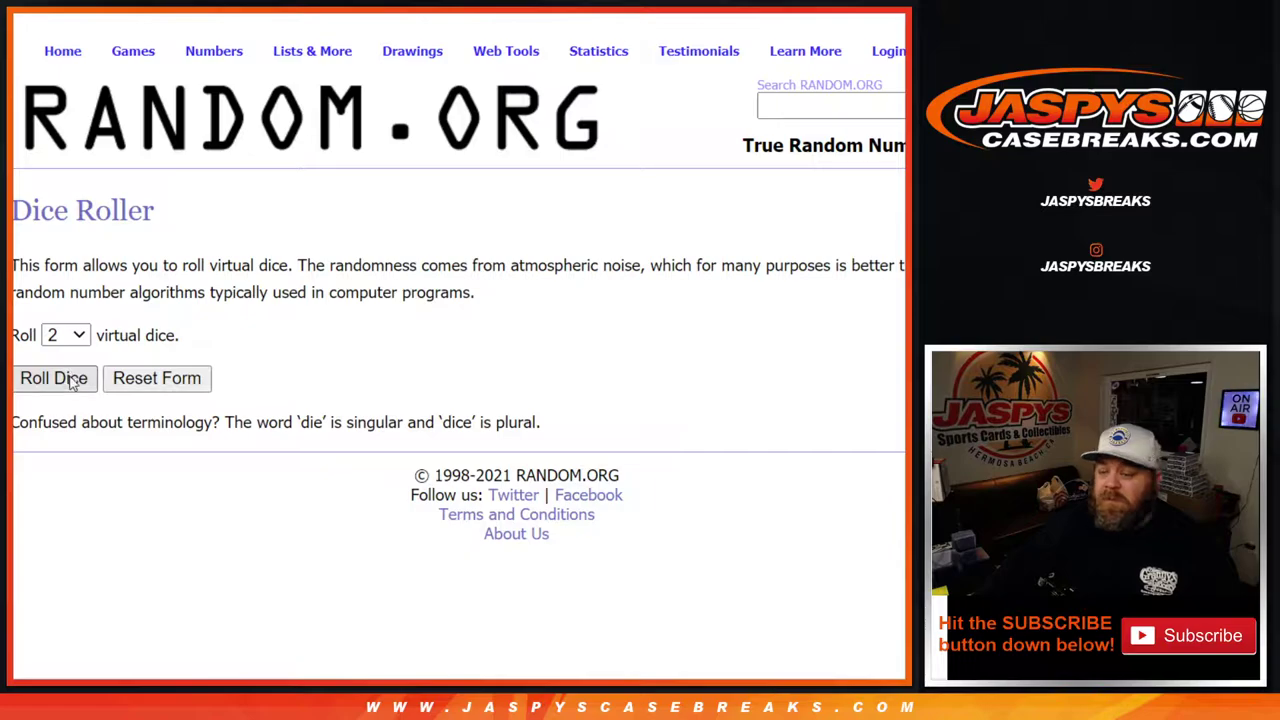
Roll two virtual dice and randomize the list of participant names seven times.
click(72, 383)
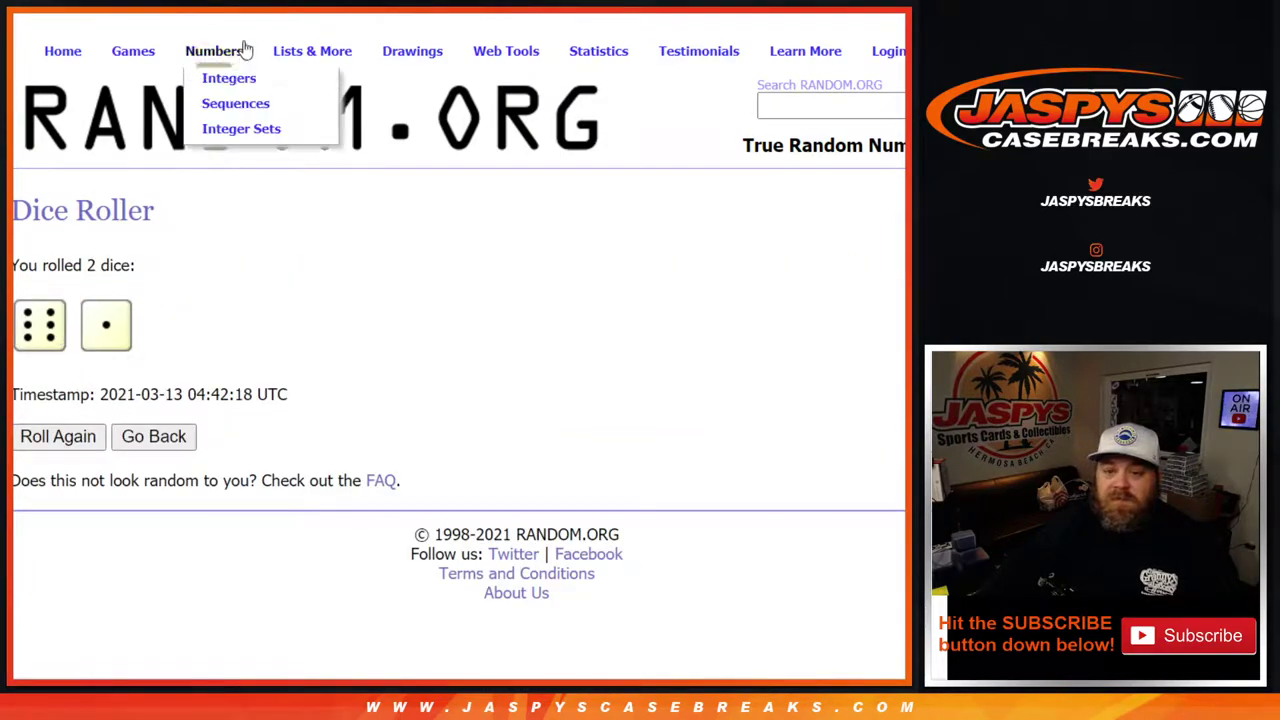
key(ctrl+Tab)
click(84, 524)
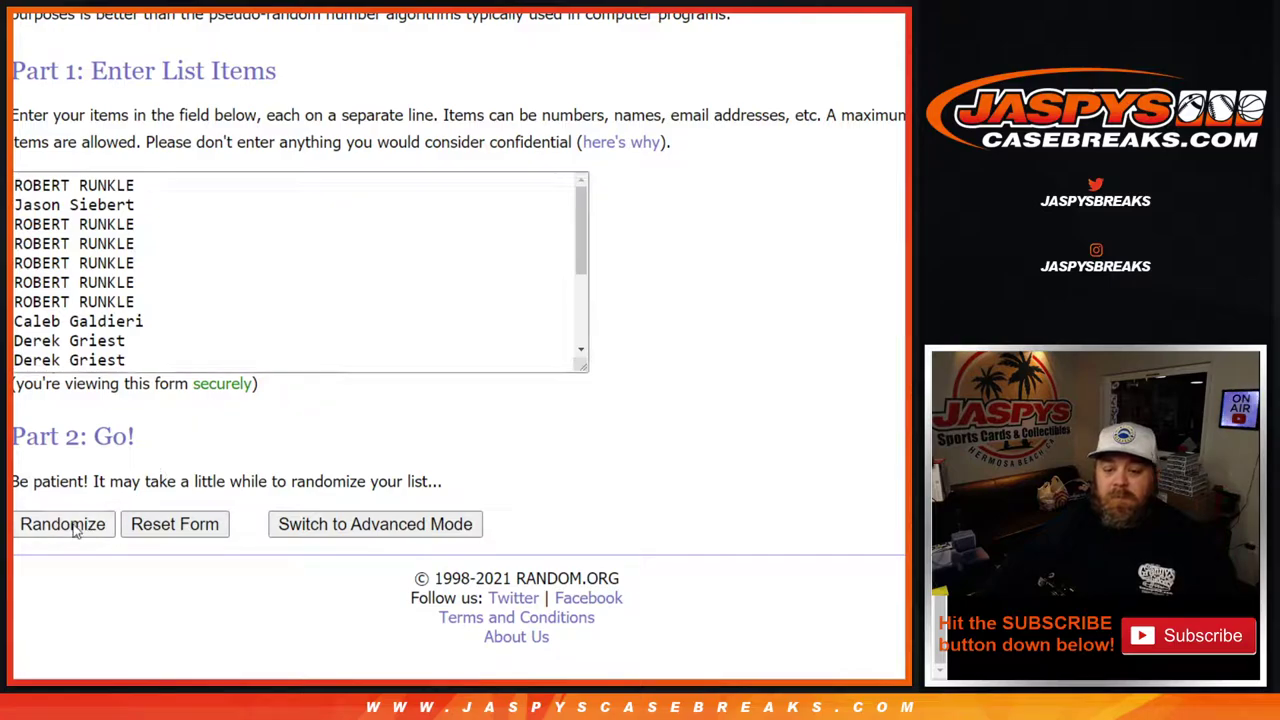
scroll(75, 532, down, 3)
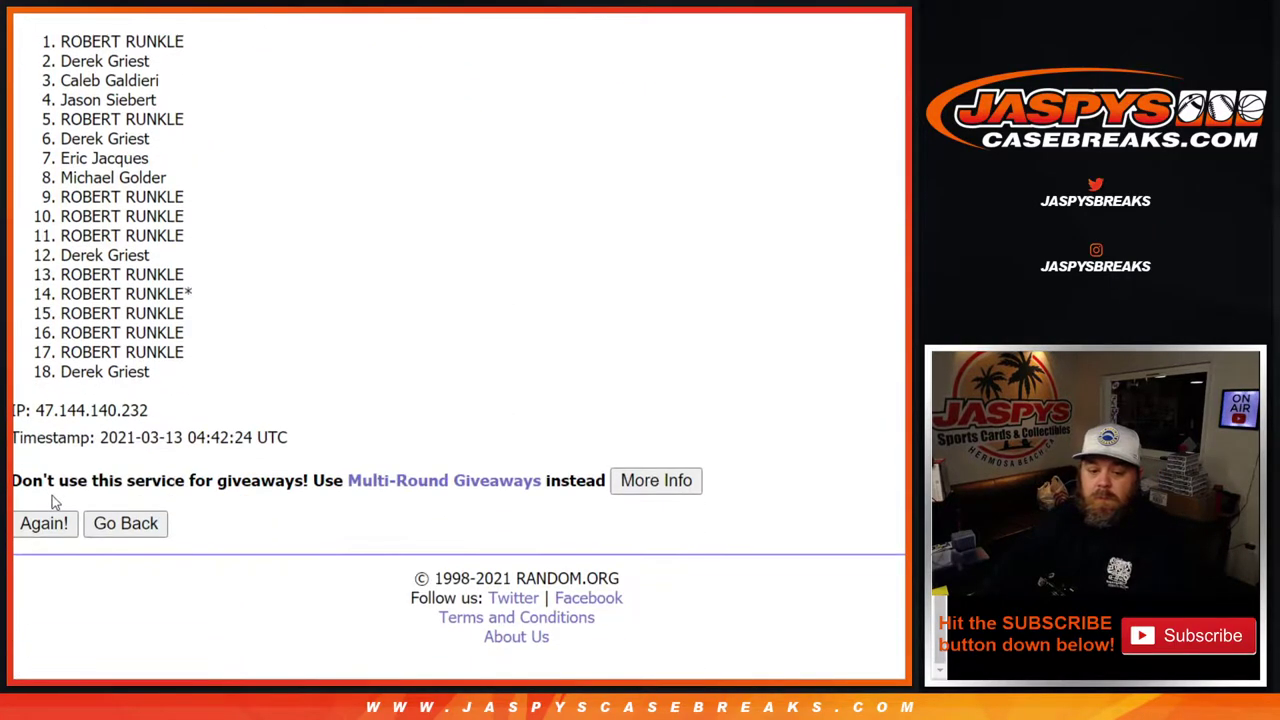
click(38, 520)
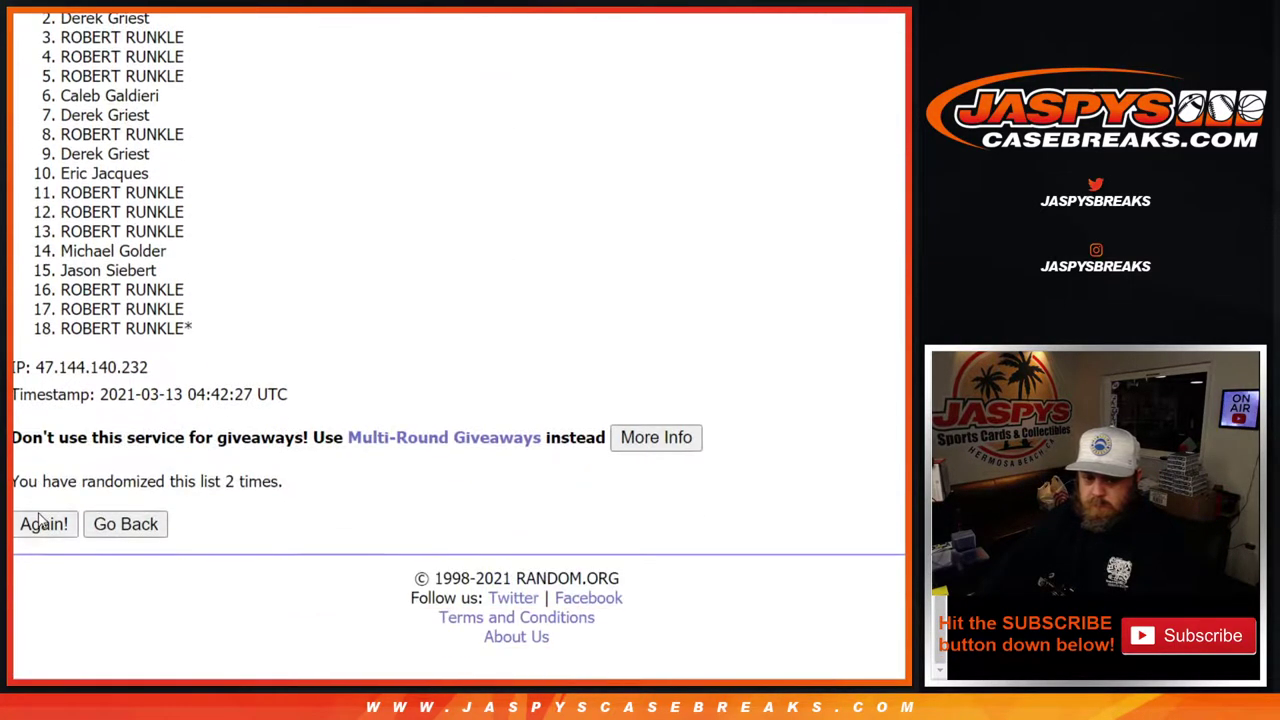
click(40, 525)
click(41, 527)
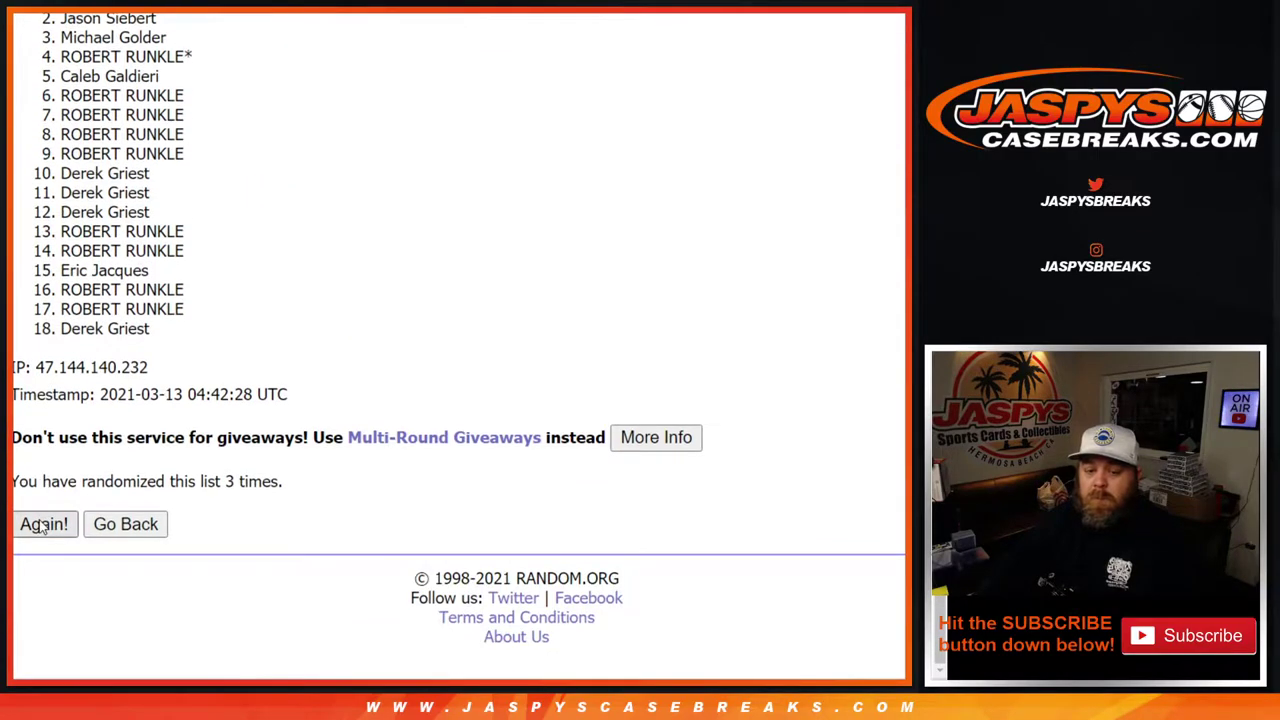
click(41, 525)
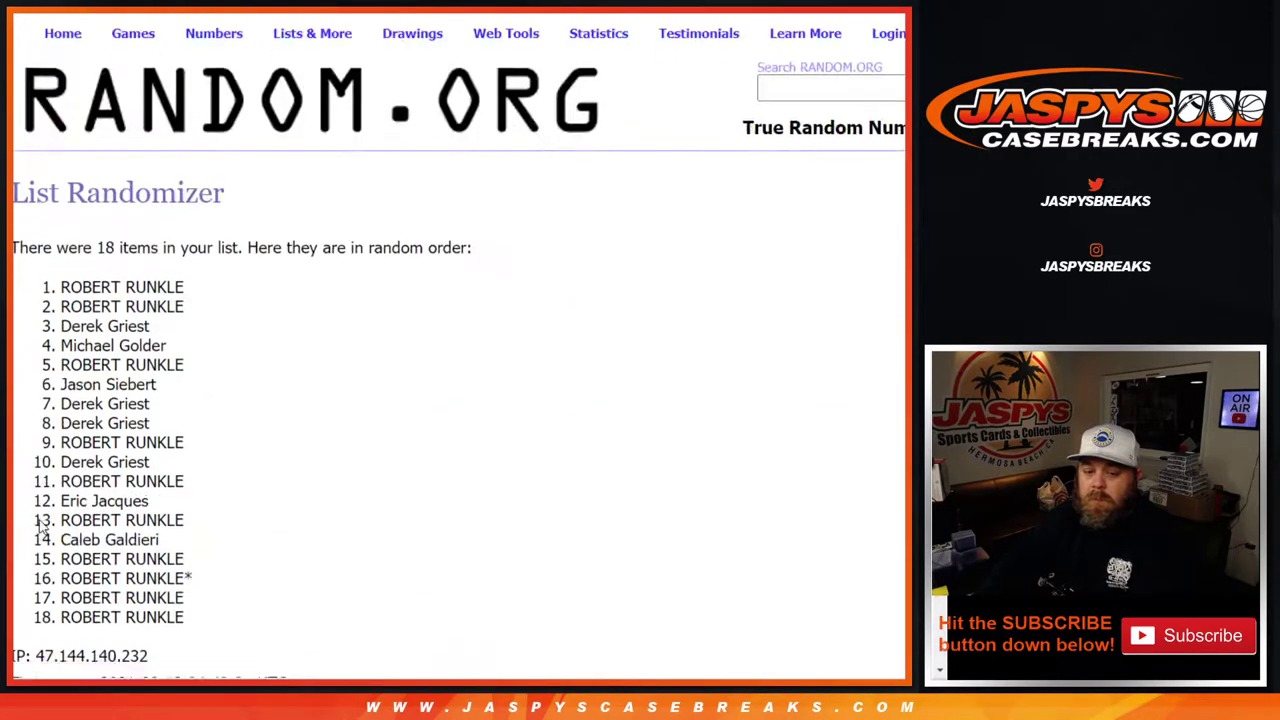
click(41, 525)
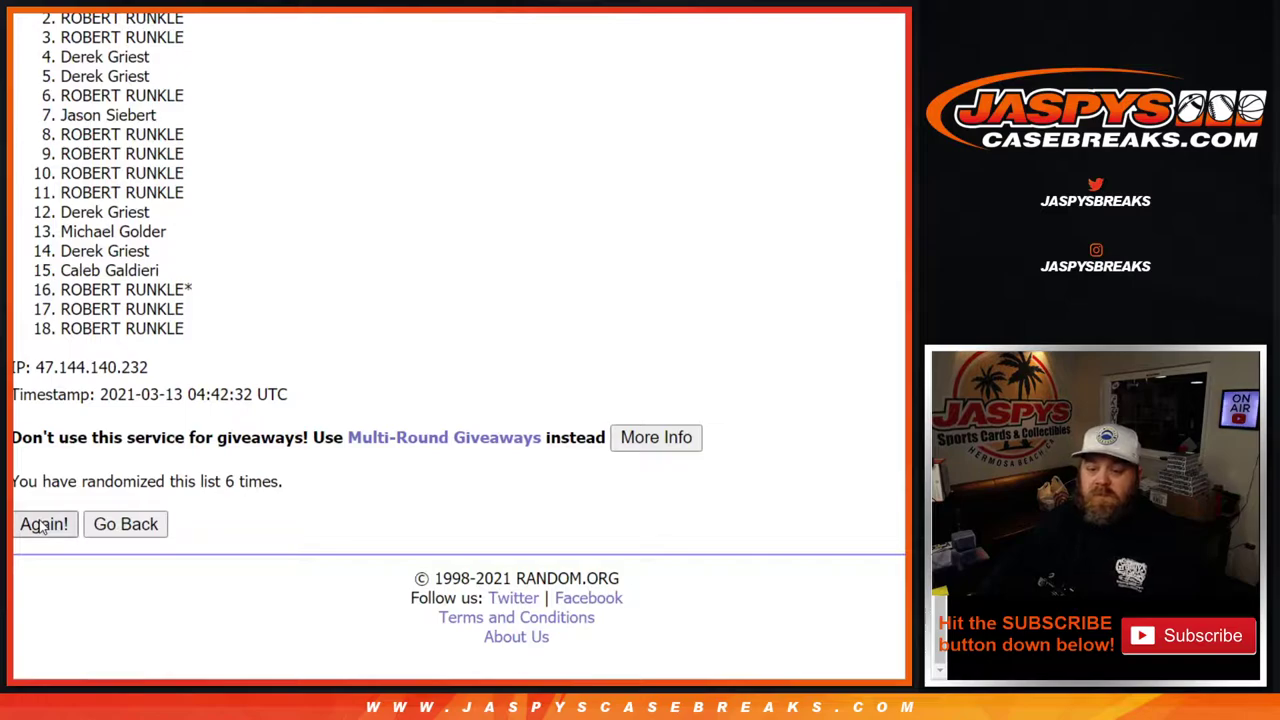
click(41, 525)
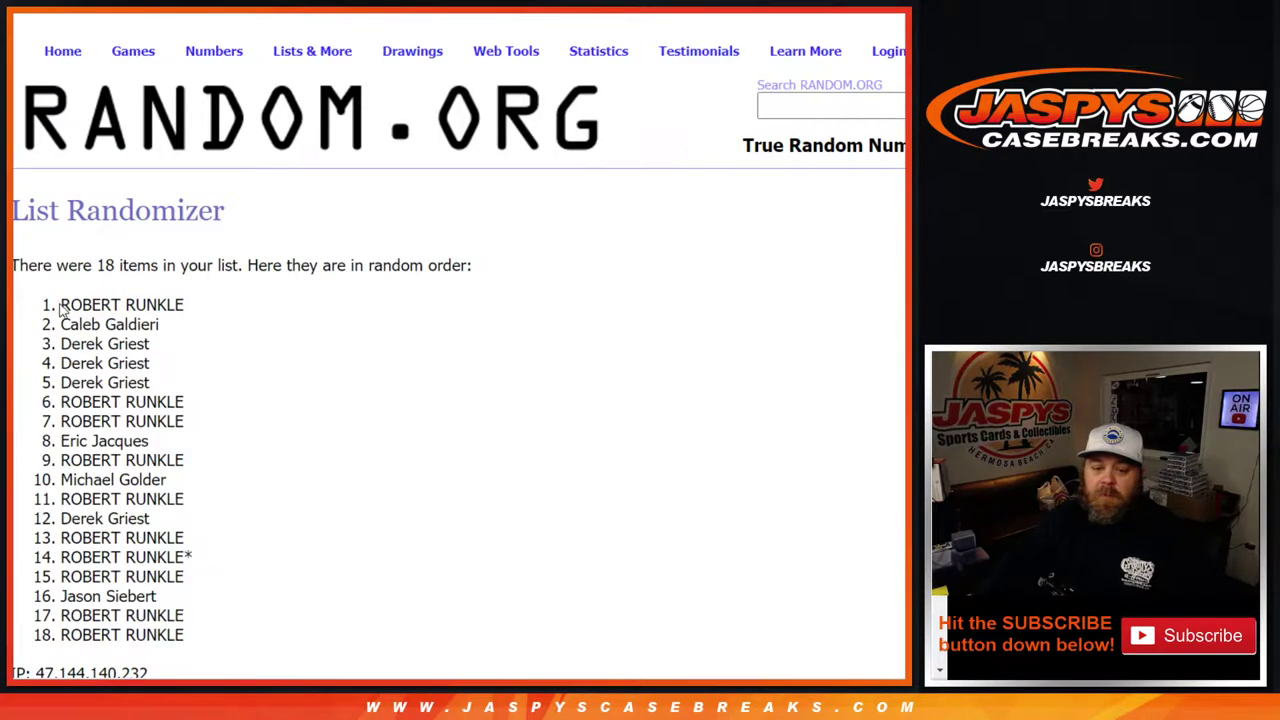
Copy the 18 randomized participant names into column A of the break spreadsheet in Google Sheets, starting at A1.
drag(62, 302, 192, 634)
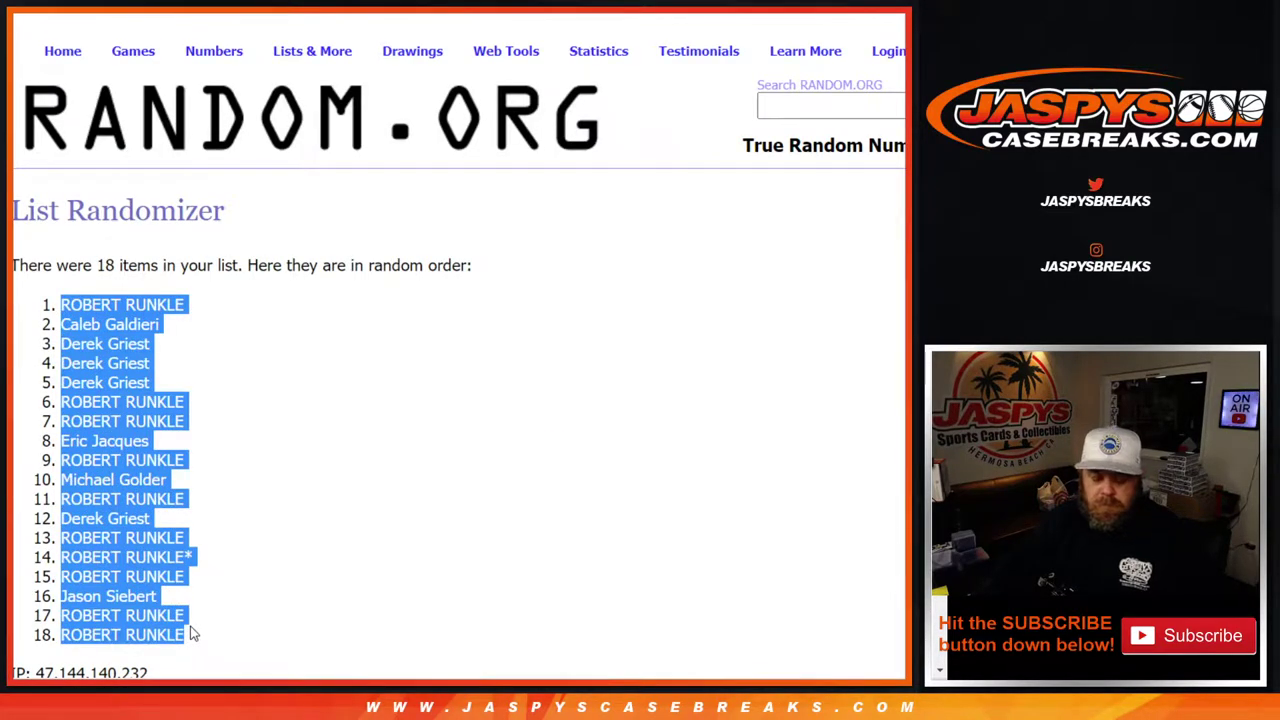
scroll(366, 483, down, 3)
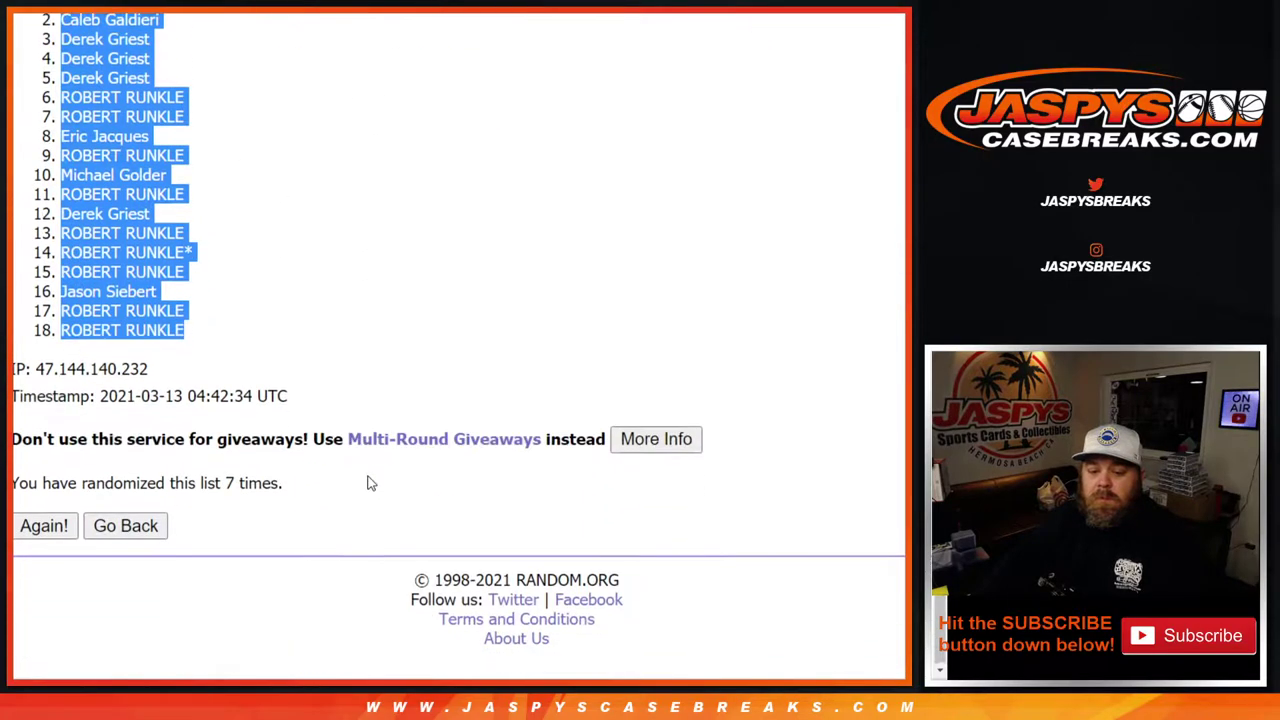
key(ctrl+Tab)
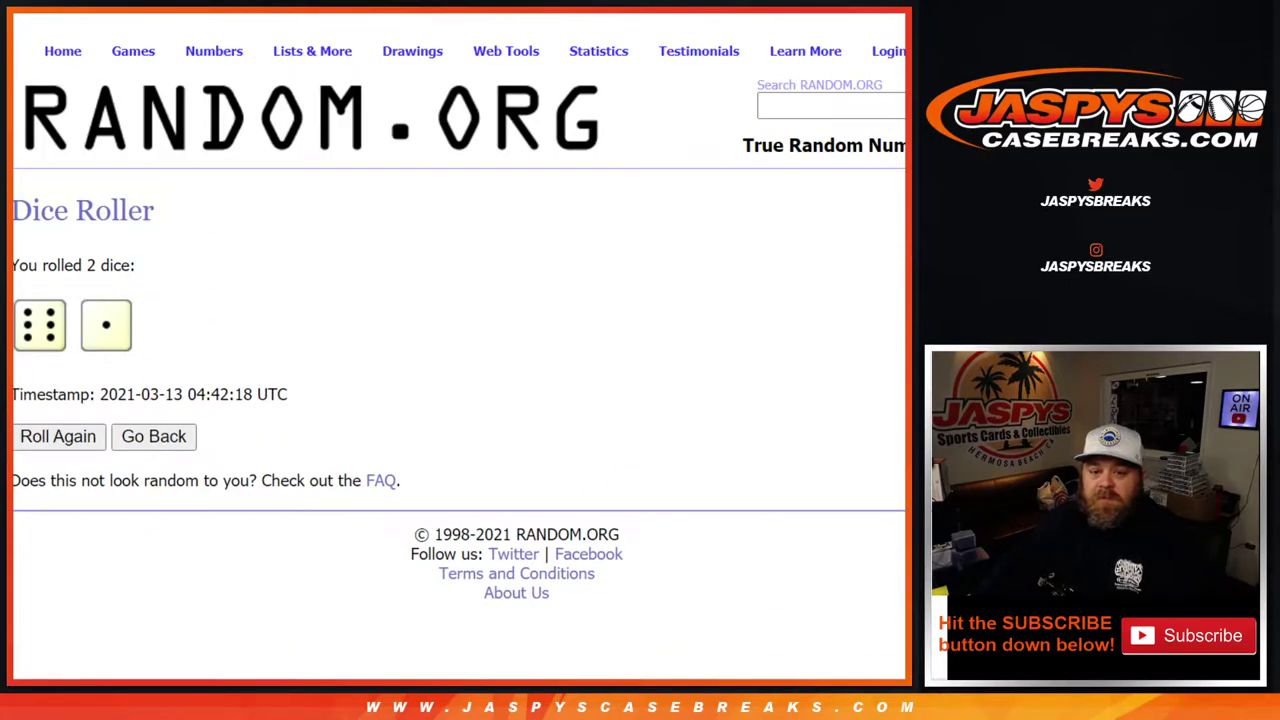
key(ctrl+Tab)
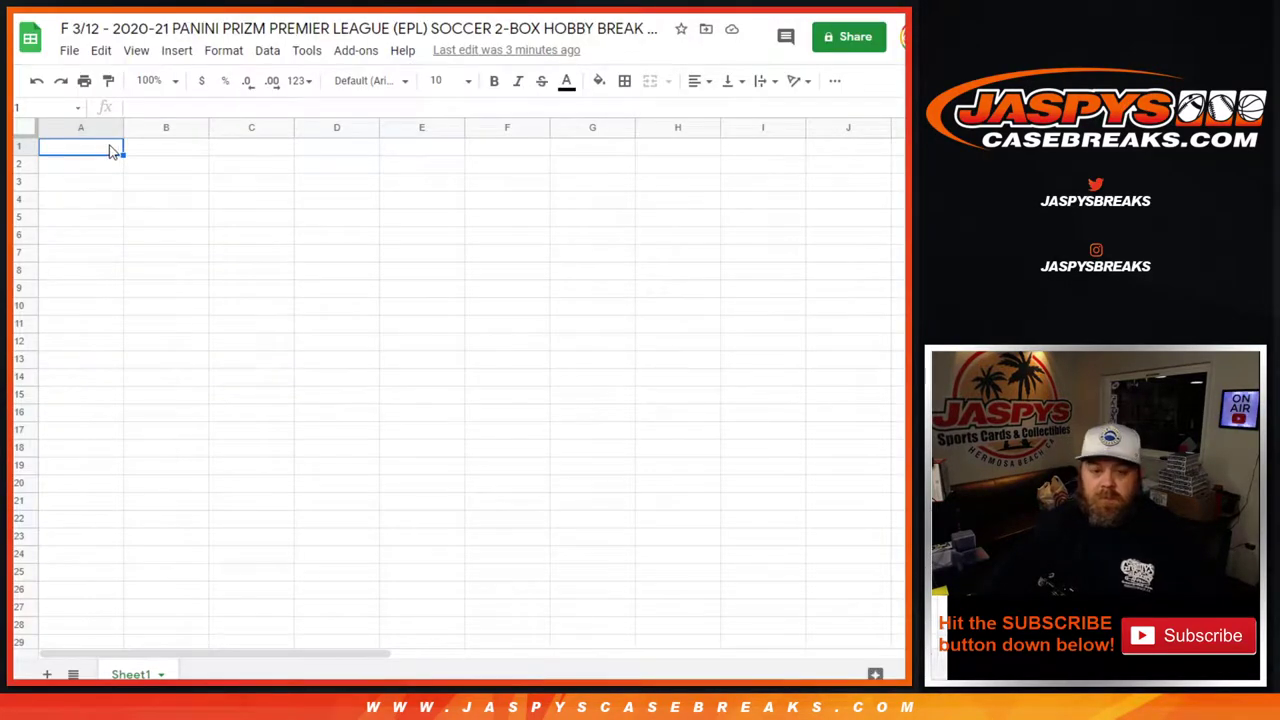
key(ctrl+v)
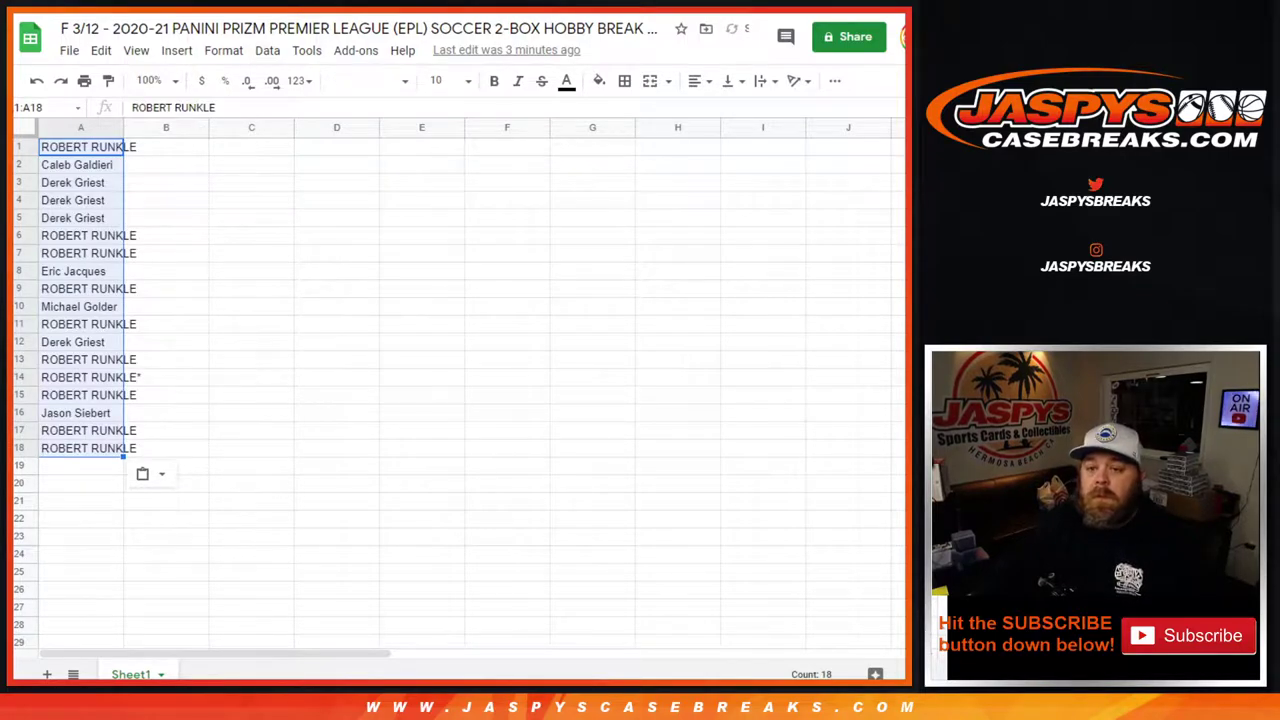
Randomize the list of Premier League teams seven times in the RANDOM.ORG List Randomizer.
key(ctrl+Tab)
click(52, 530)
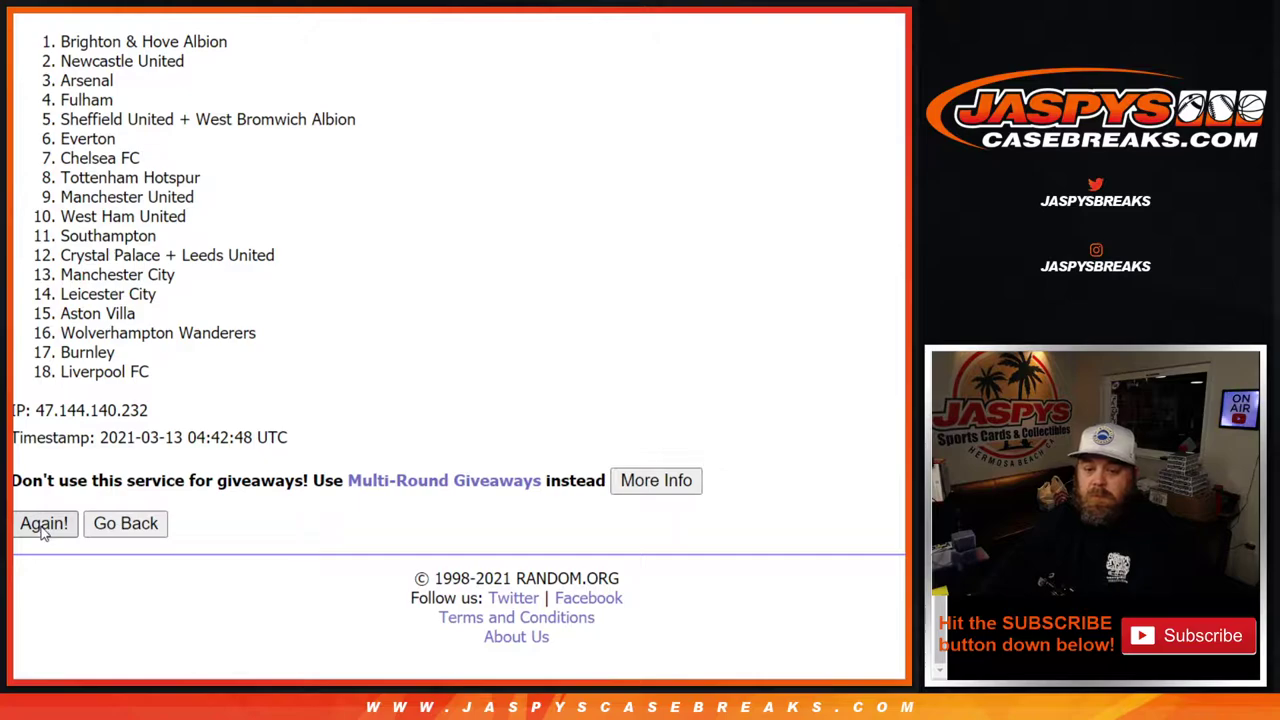
click(44, 524)
click(44, 524)
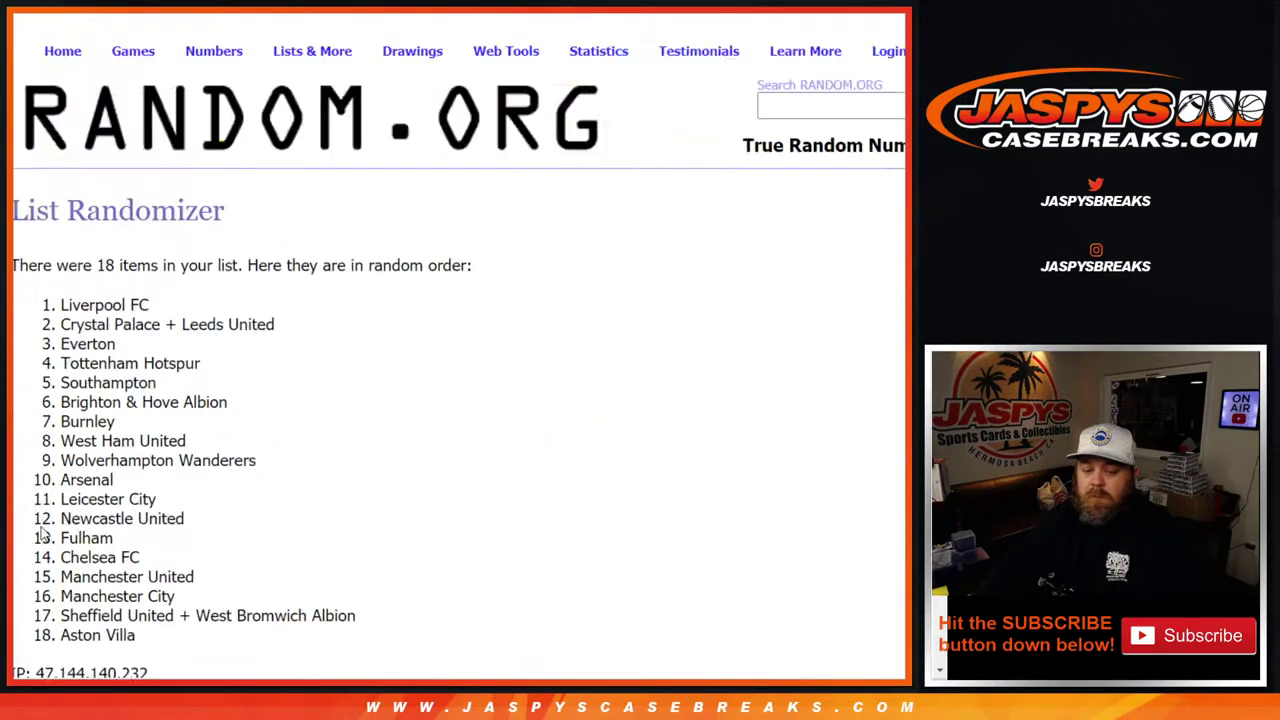
click(44, 526)
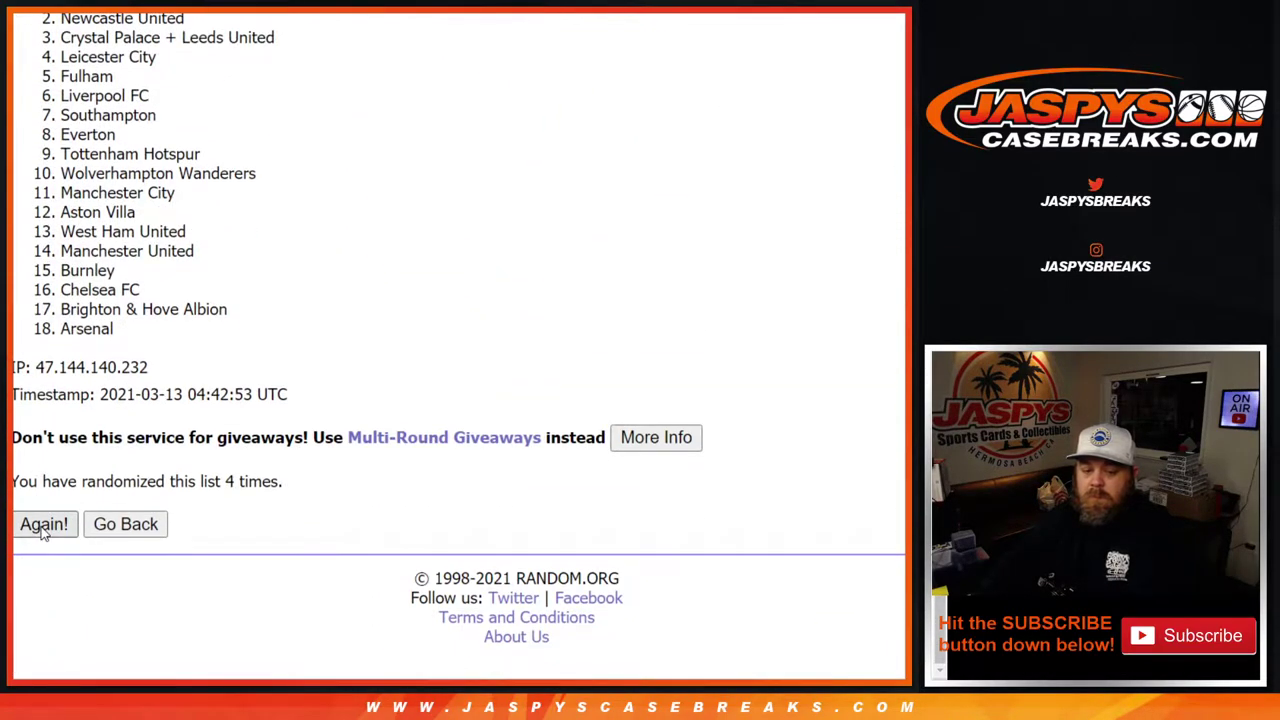
click(44, 526)
click(44, 526)
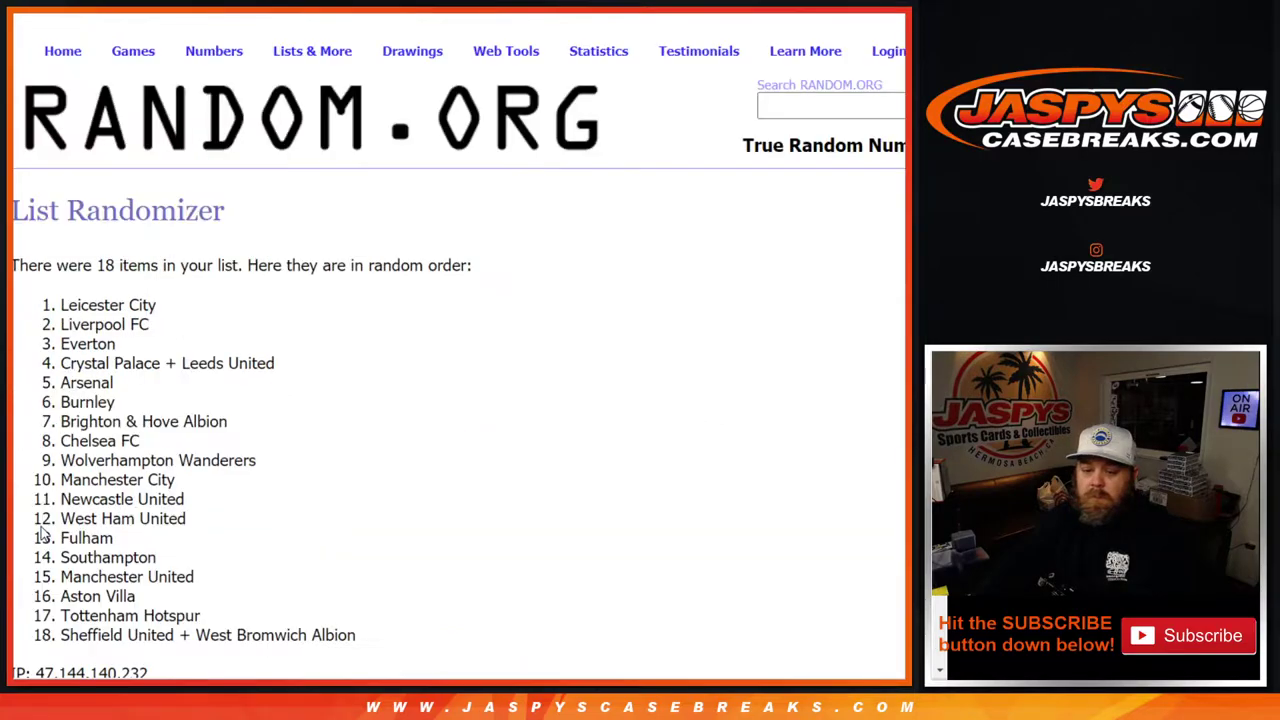
click(44, 526)
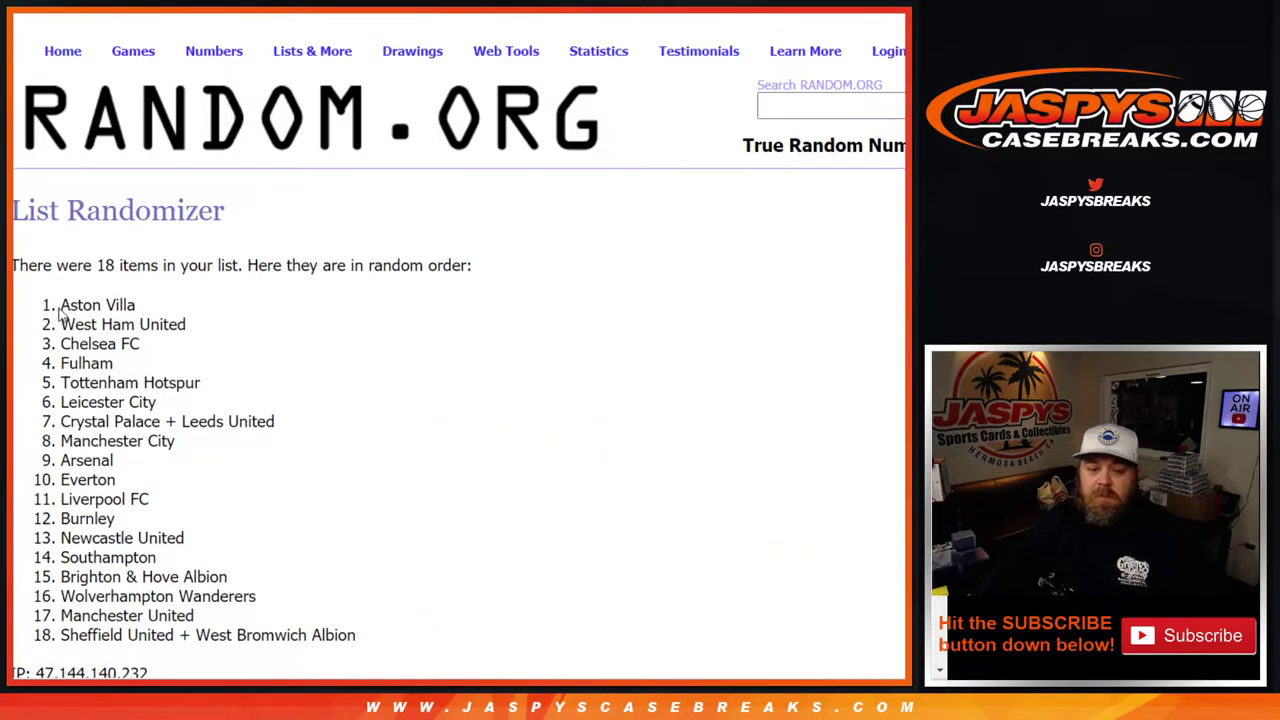
Copy the 18 randomized teams into column B of the Google Sheets break spreadsheet, starting at B1.
drag(60, 304, 361, 641)
key(ctrl+c)
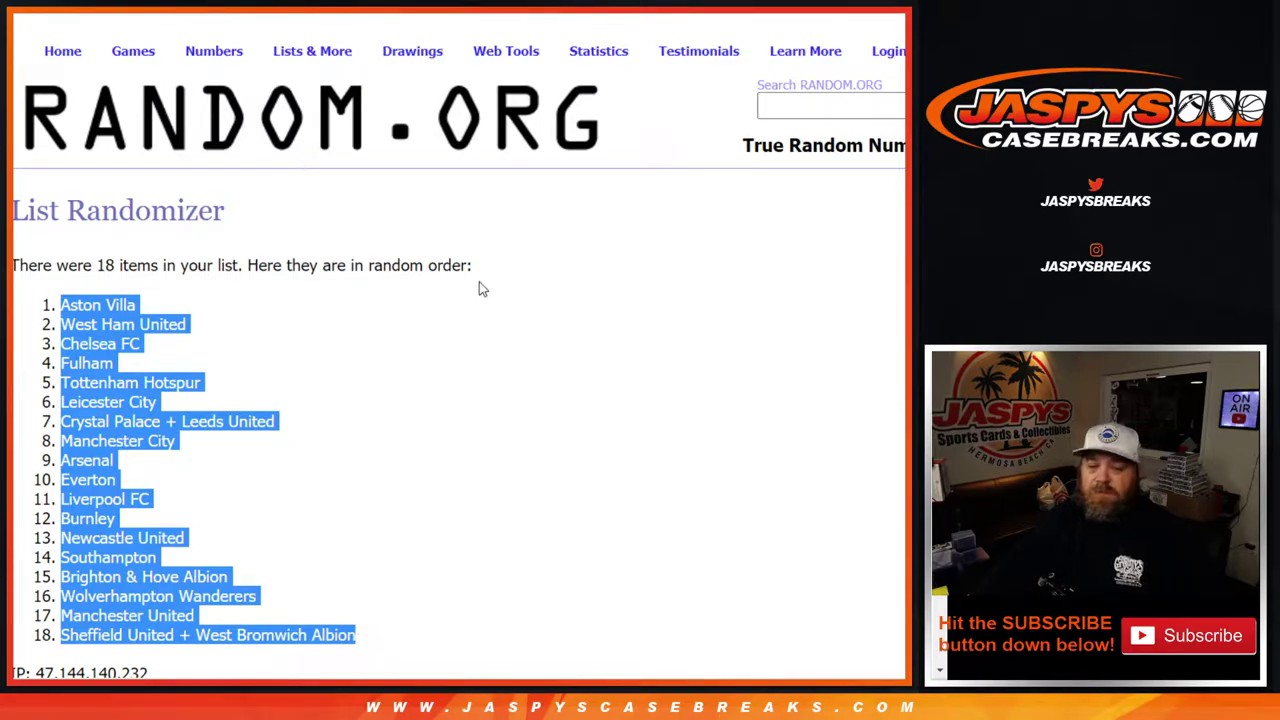
key(ctrl+Tab)
click(166, 147)
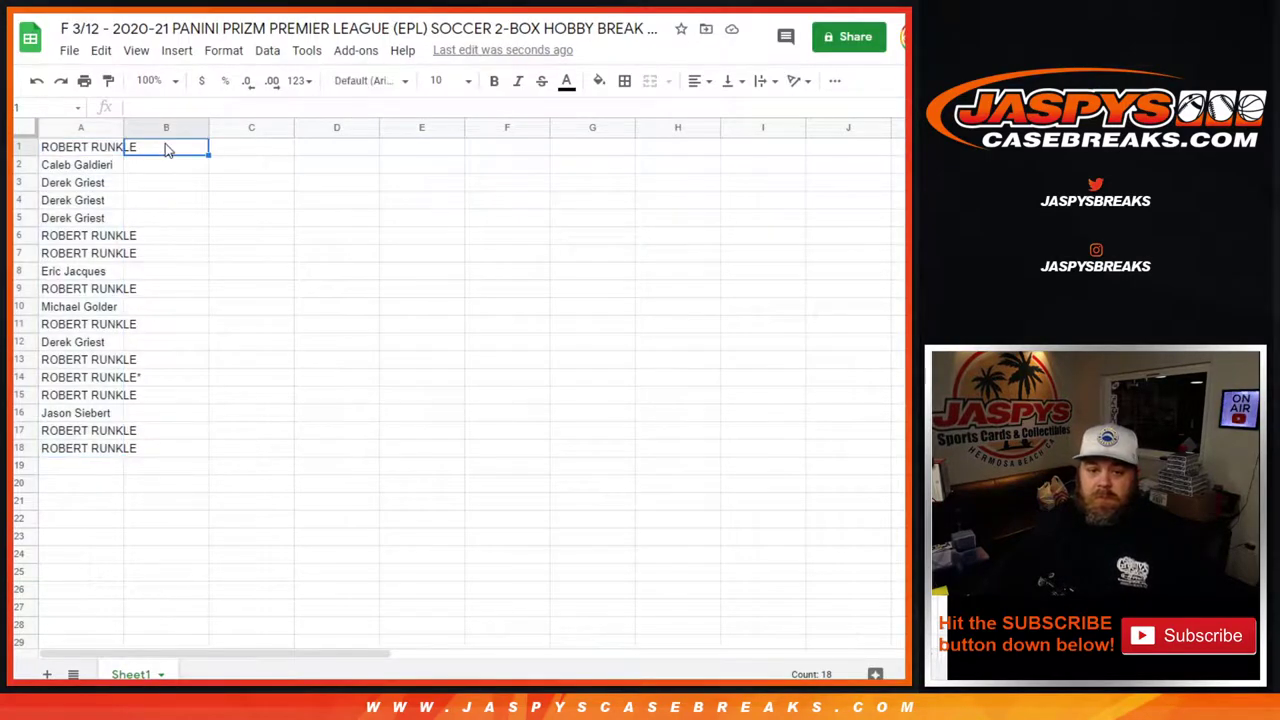
key(ctrl+v)
Format the whole sheet in bold 14-point default Arial and fit the name and team columns to their contents.
click(27, 128)
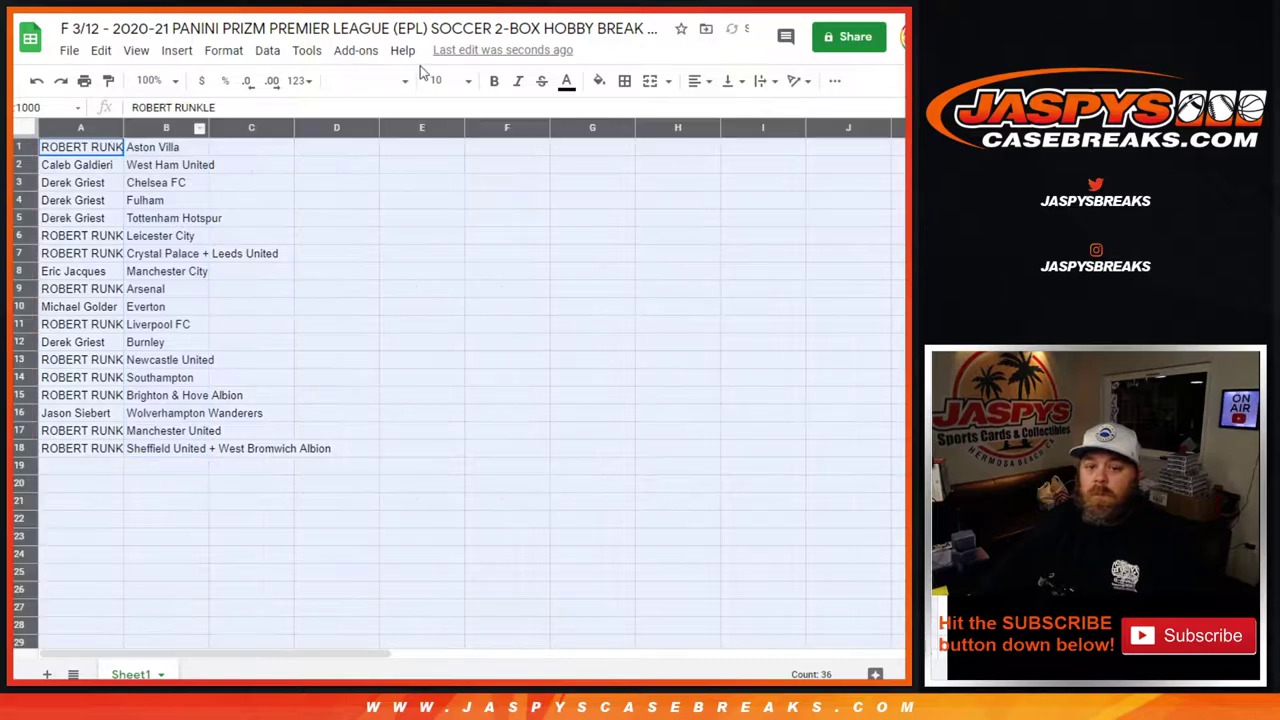
click(370, 80)
click(383, 185)
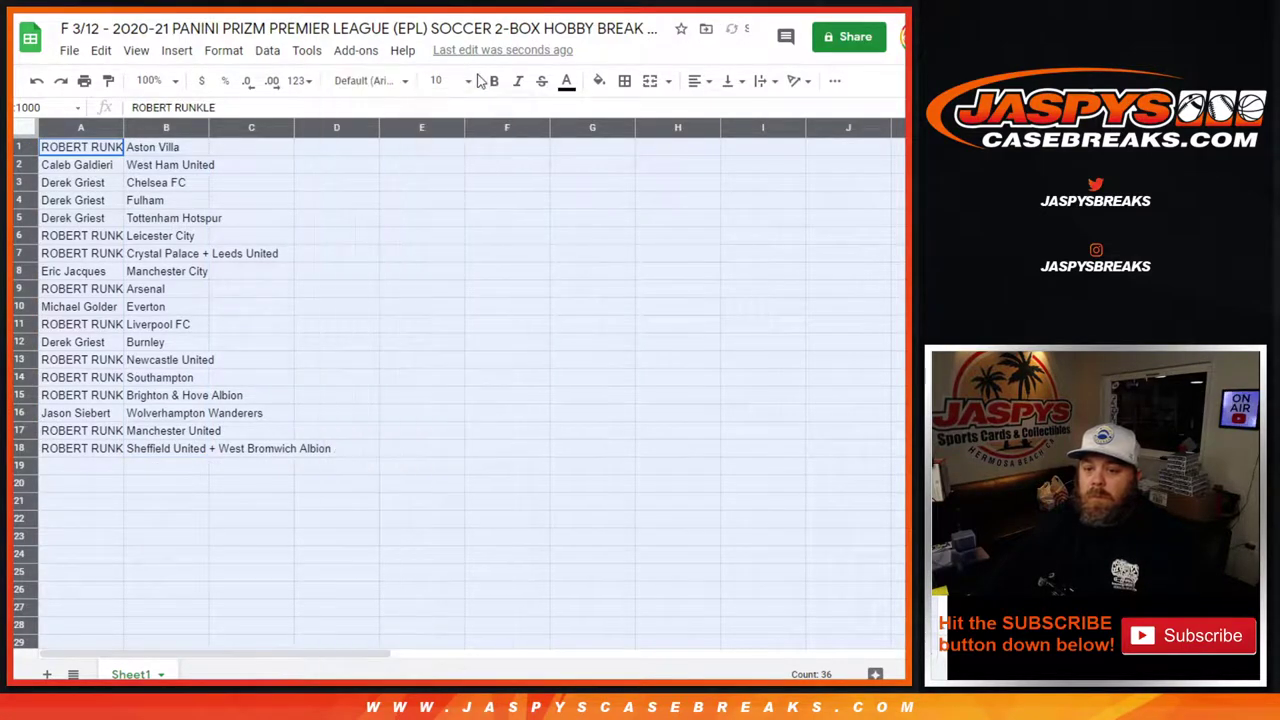
click(445, 80)
click(438, 299)
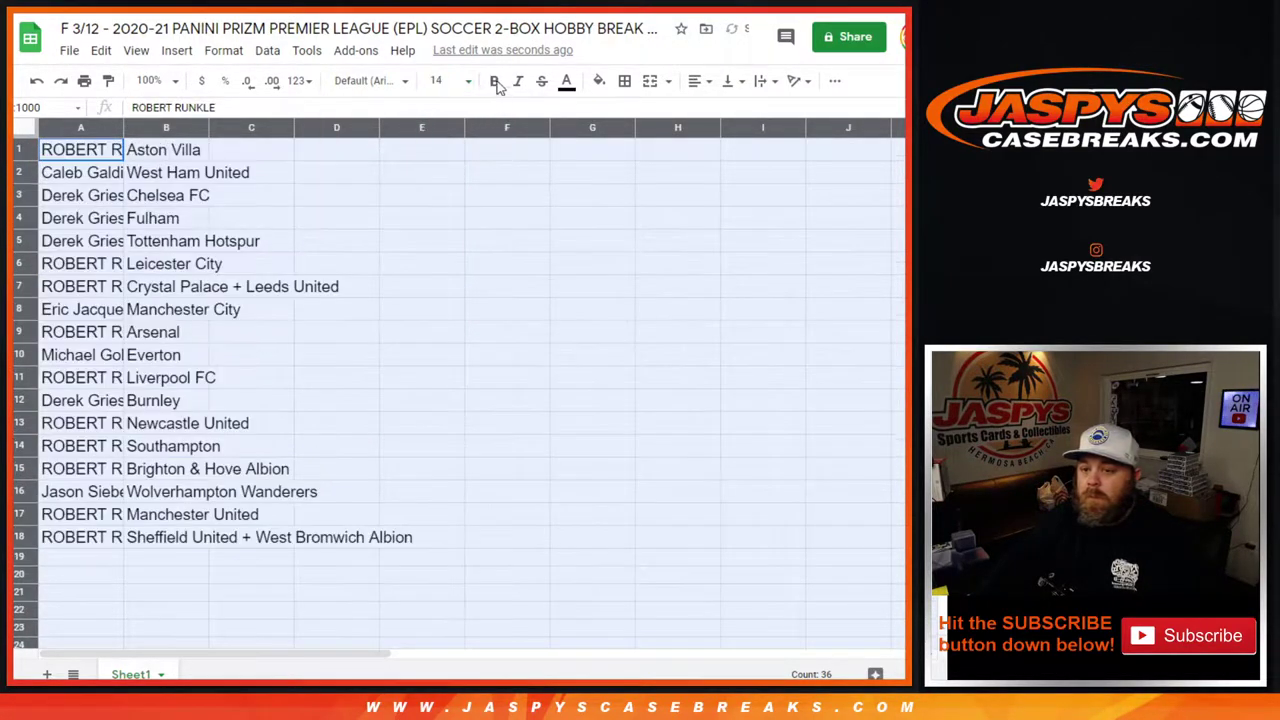
click(494, 80)
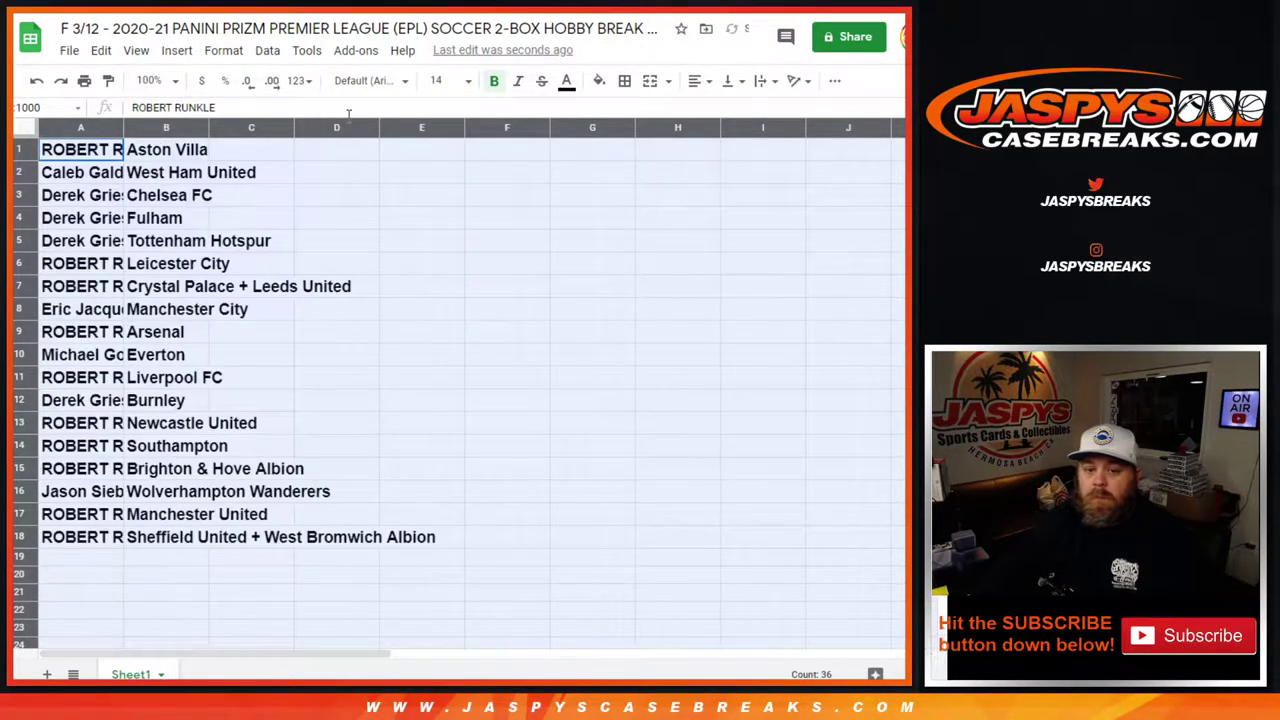
double_click(123, 128)
click(133, 150)
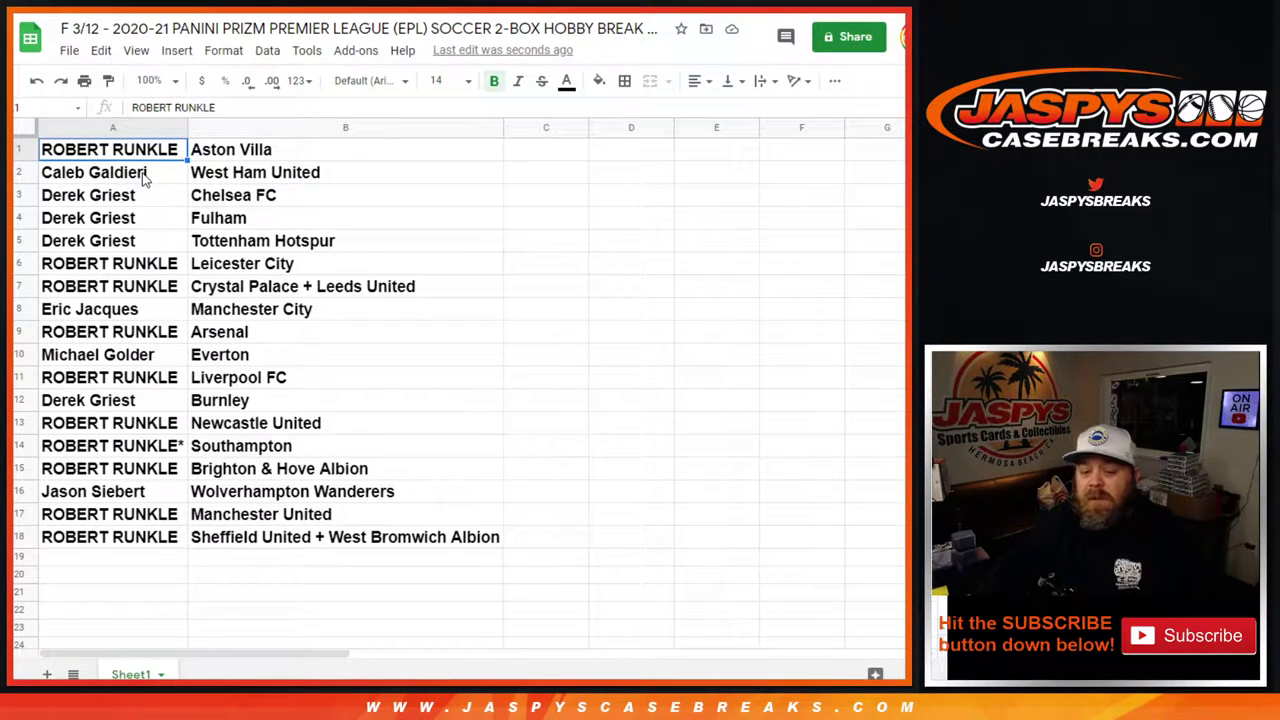
Apply all borders to the name and team table in A1:B18.
click(306, 538)
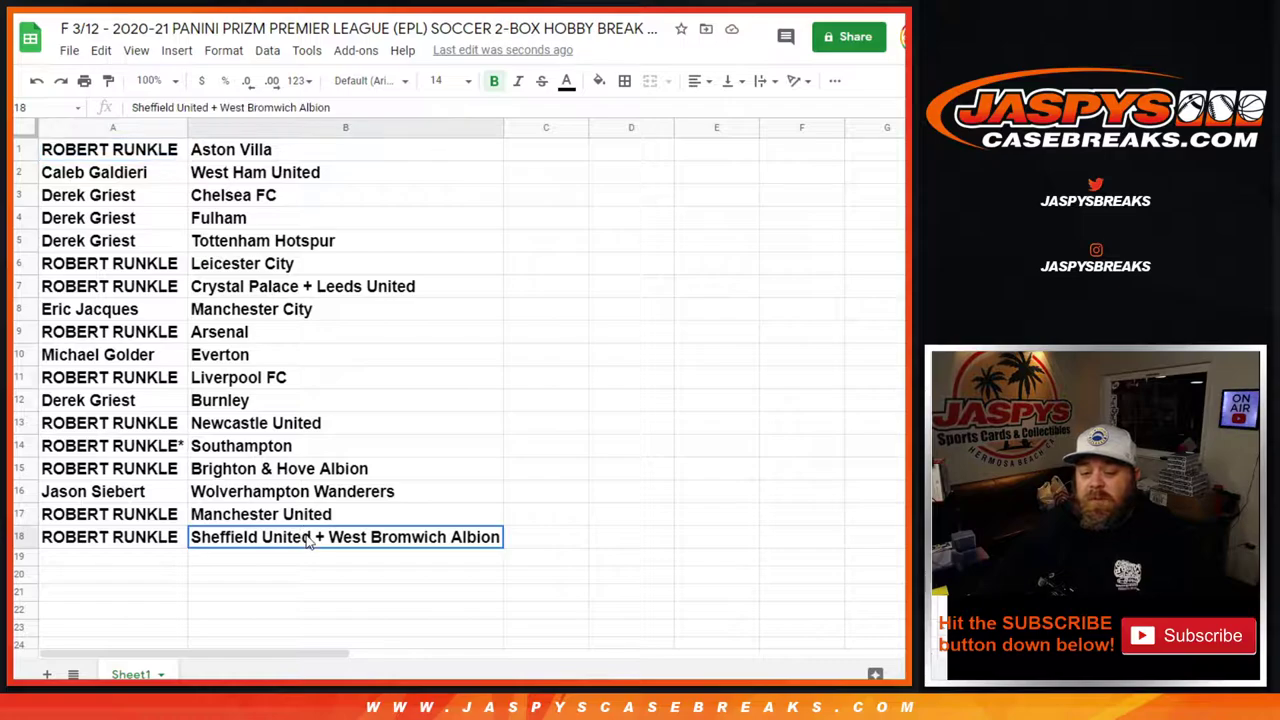
drag(245, 545, 170, 150)
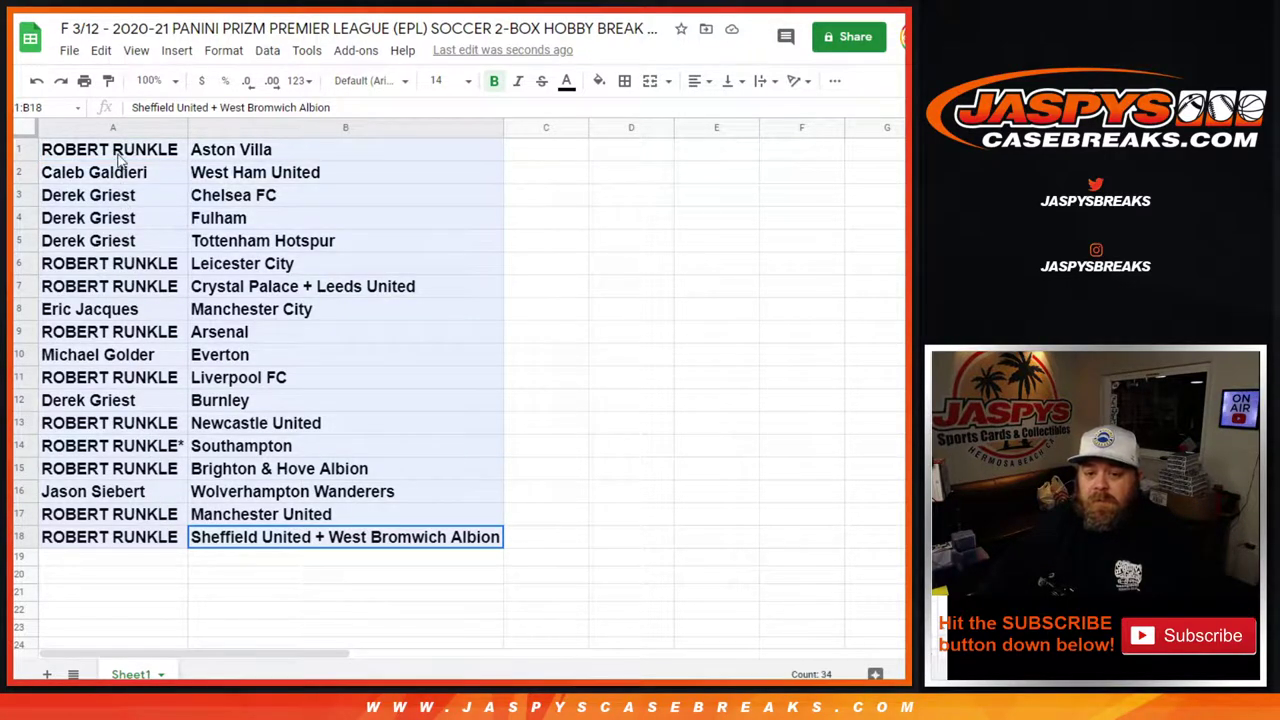
click(624, 80)
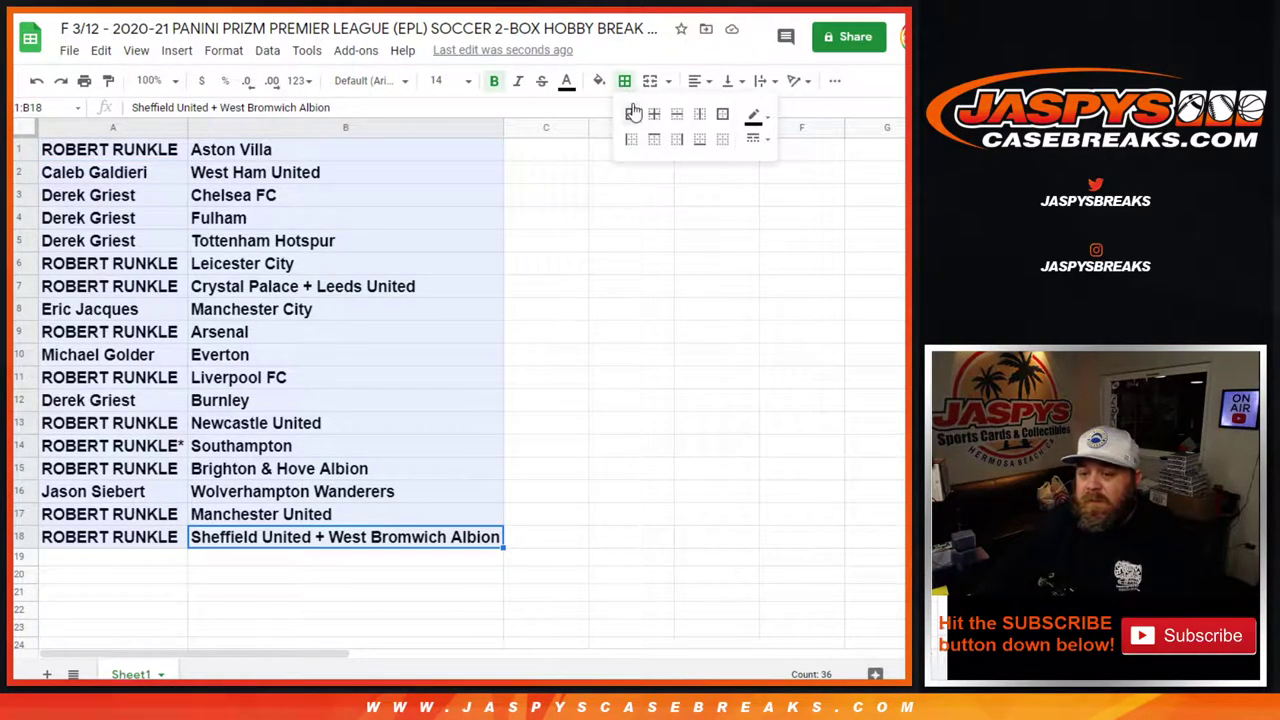
click(631, 114)
Sort the sheet from A to Z by the team names in column B.
click(491, 127)
right_click(491, 127)
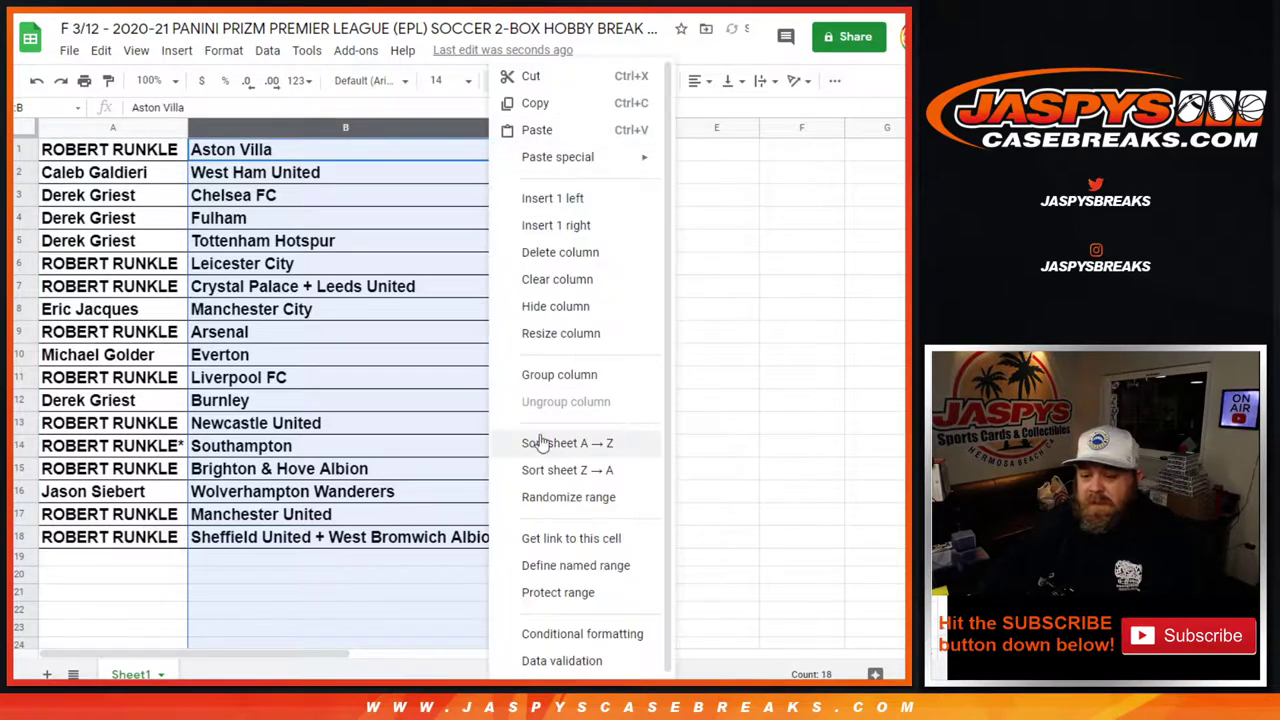
click(548, 447)
click(391, 431)
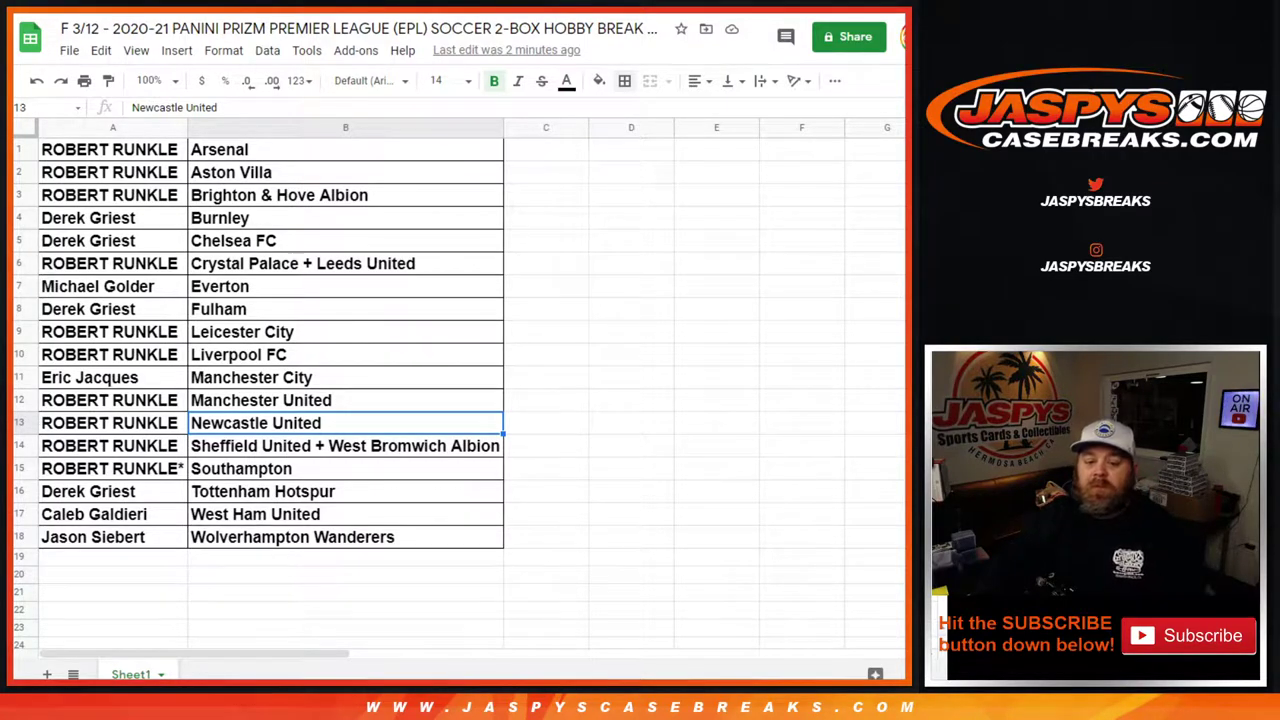
Move the participant's name beside West Ham United from A17 to C17.
click(83, 514)
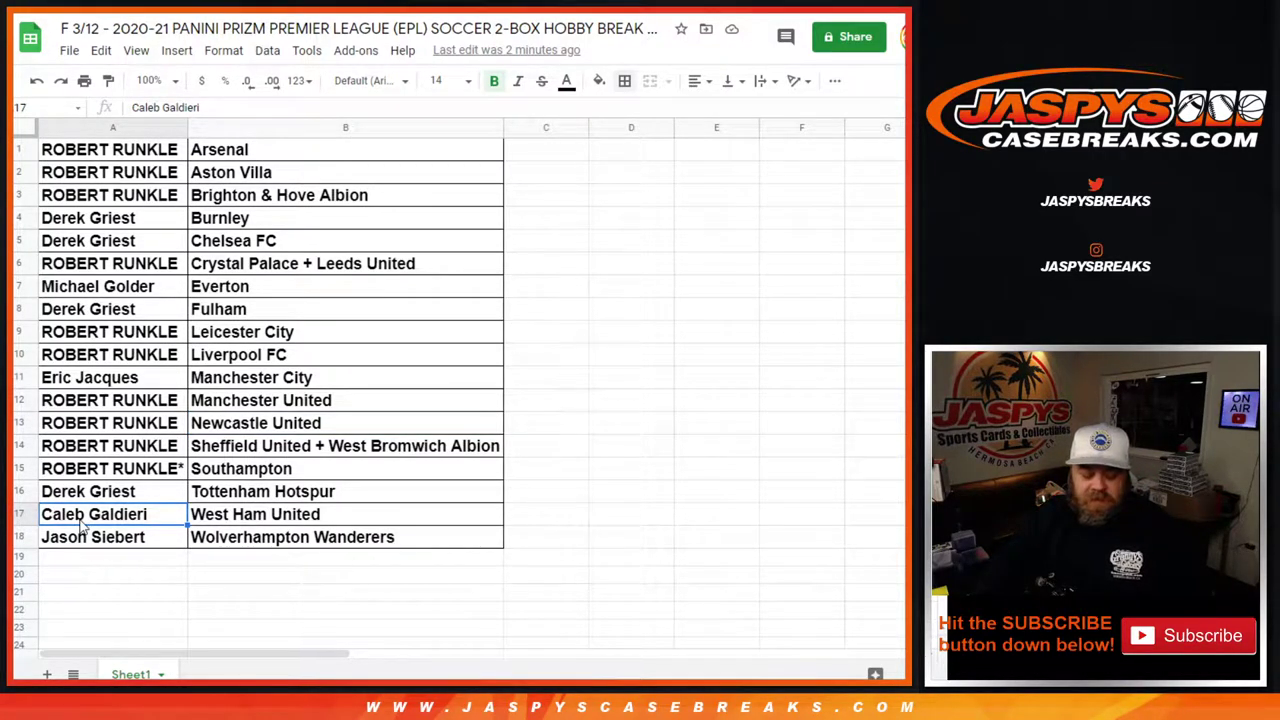
right_click(79, 524)
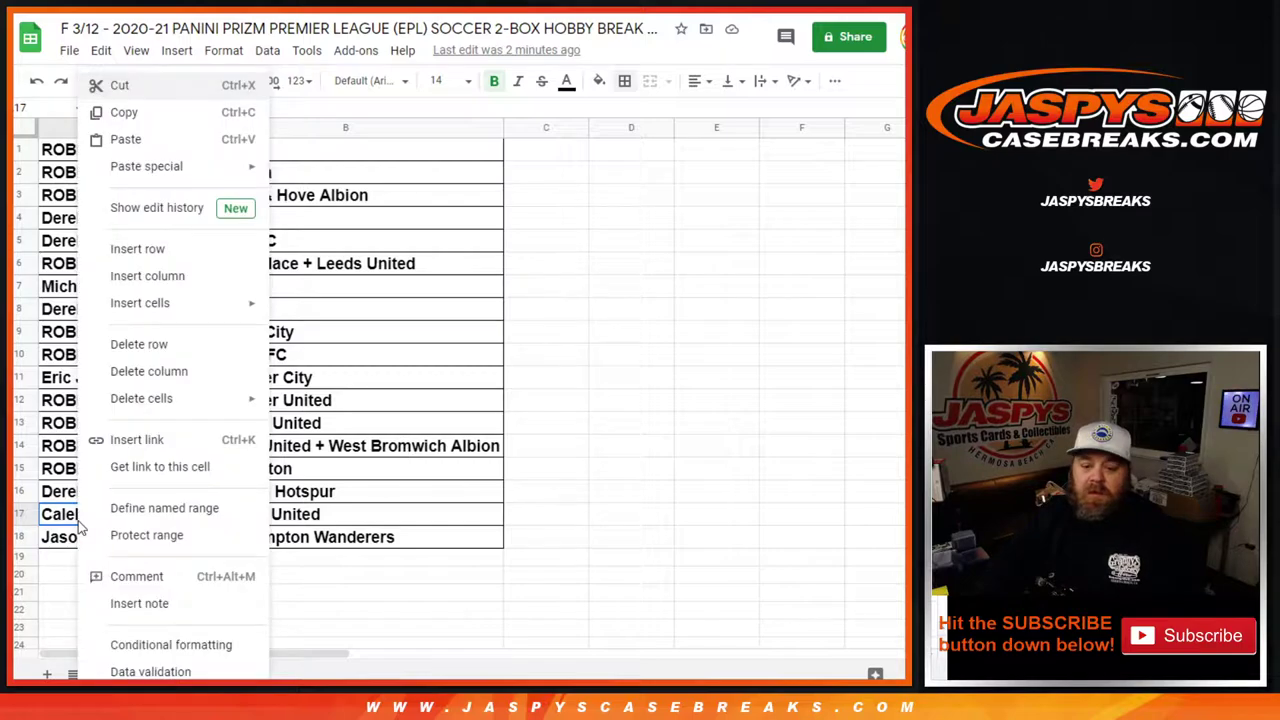
click(125, 86)
click(575, 517)
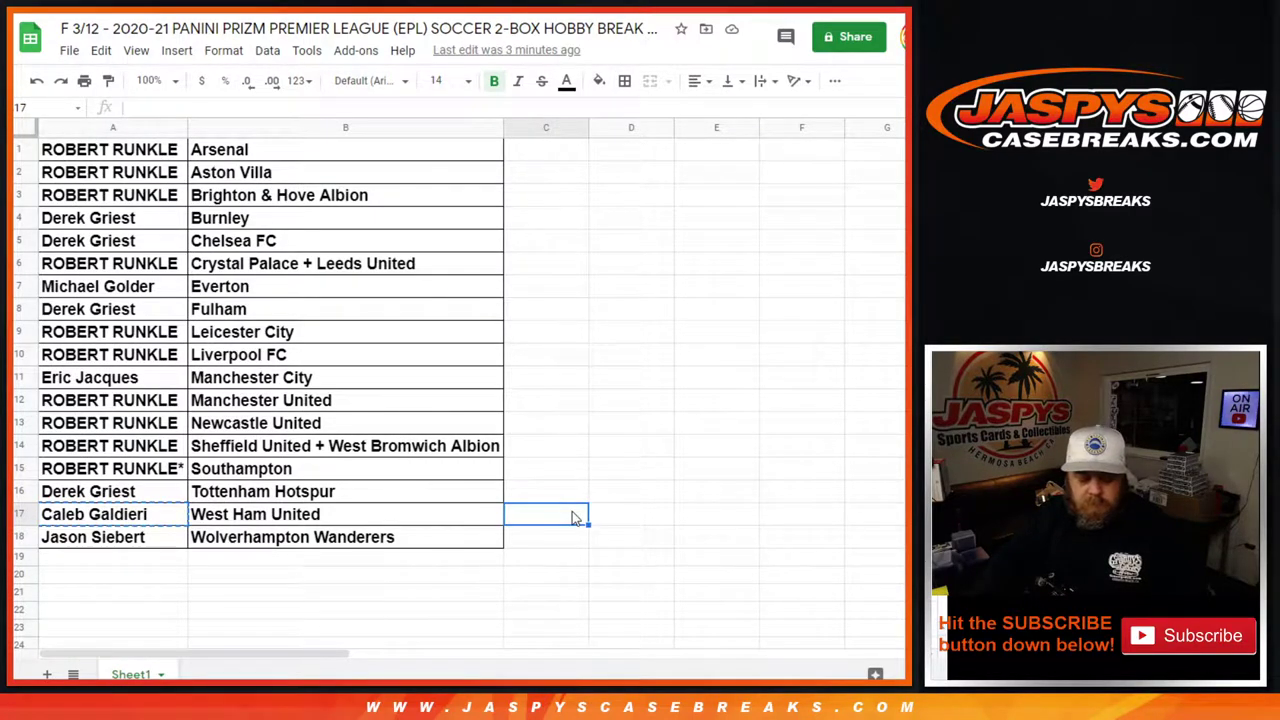
key(ctrl+v)
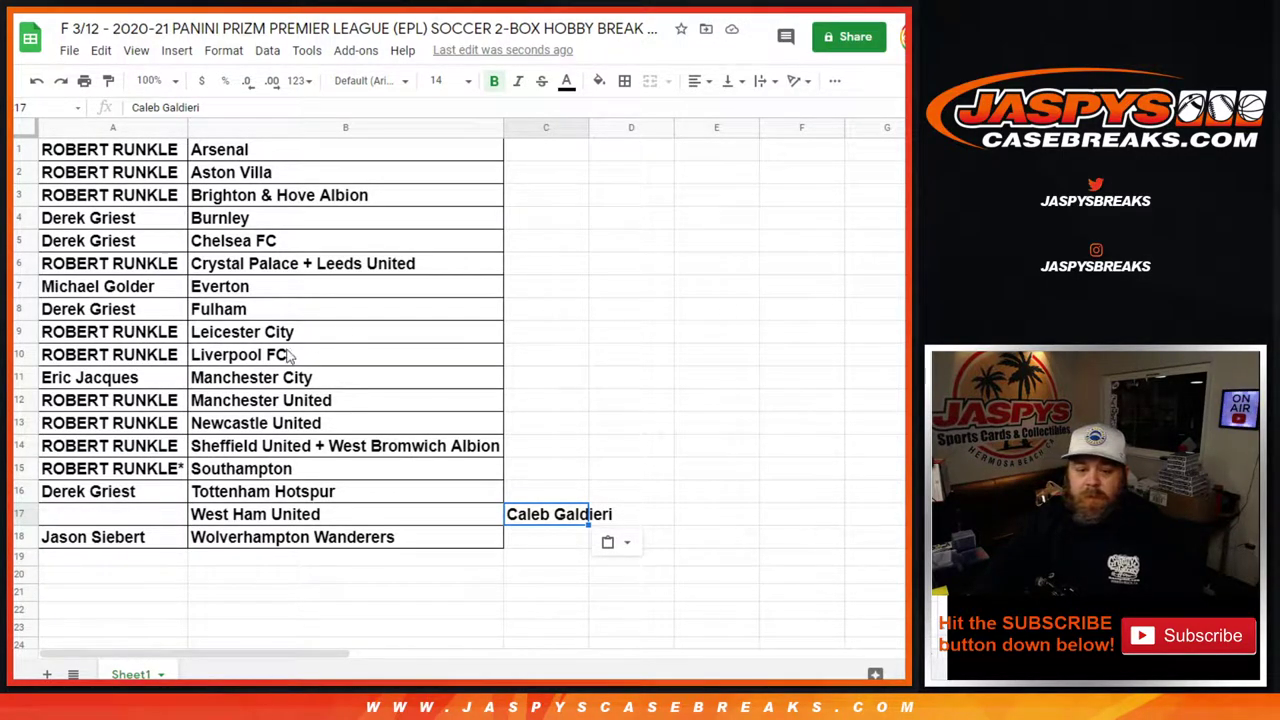
Move the participant's name beside Liverpool FC from A10 to C10.
right_click(112, 358)
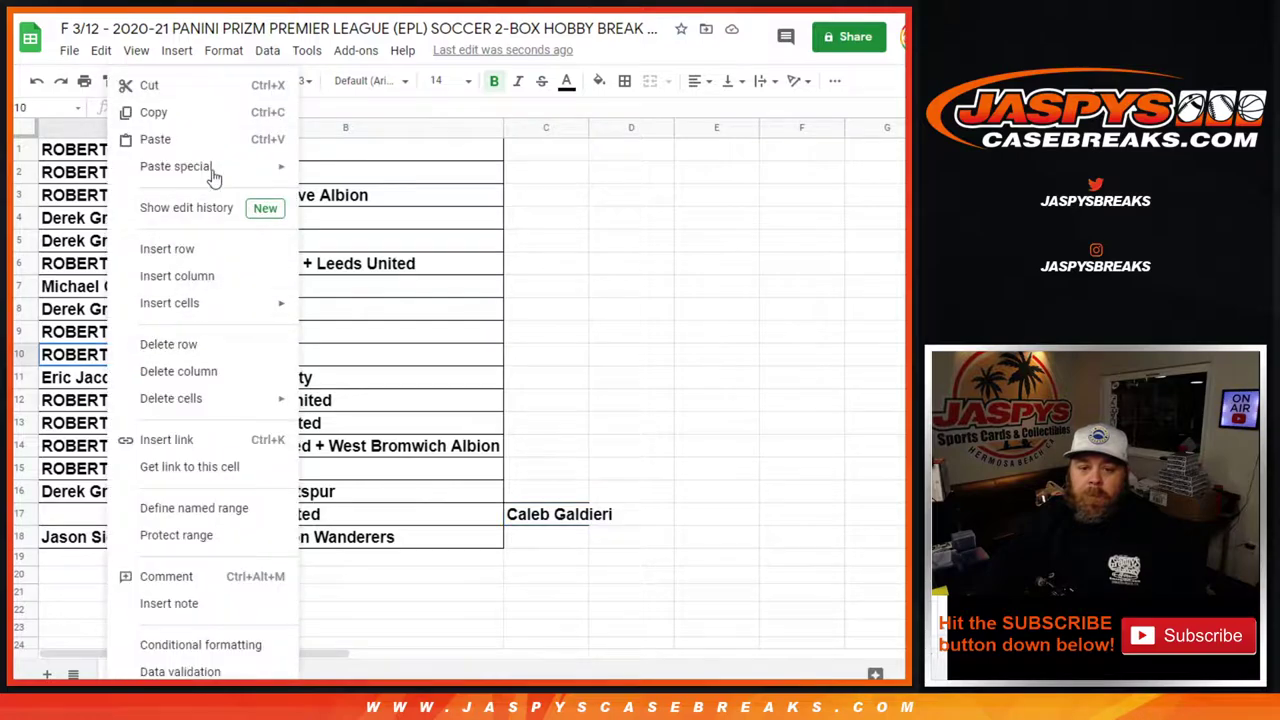
click(160, 112)
click(545, 360)
key(ctrl+v)
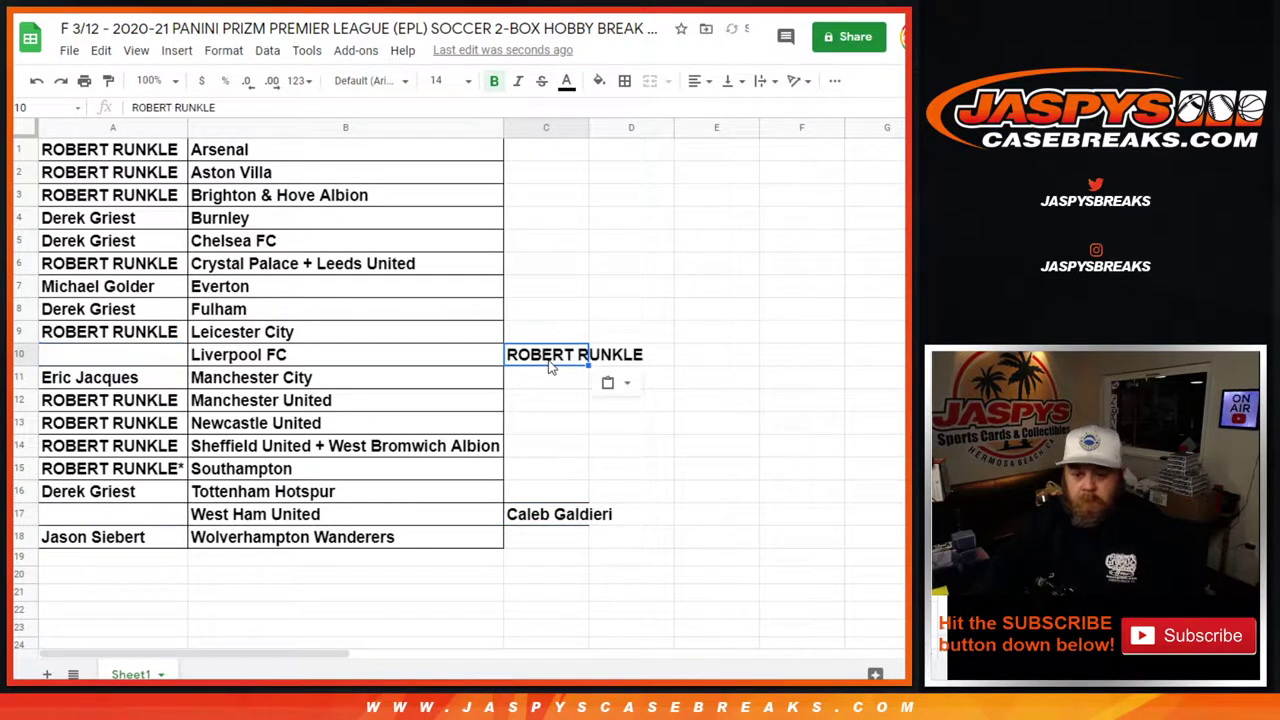
Move the participant's name from C10 to A17 beside West Ham United and append "-T" to it.
right_click(550, 366)
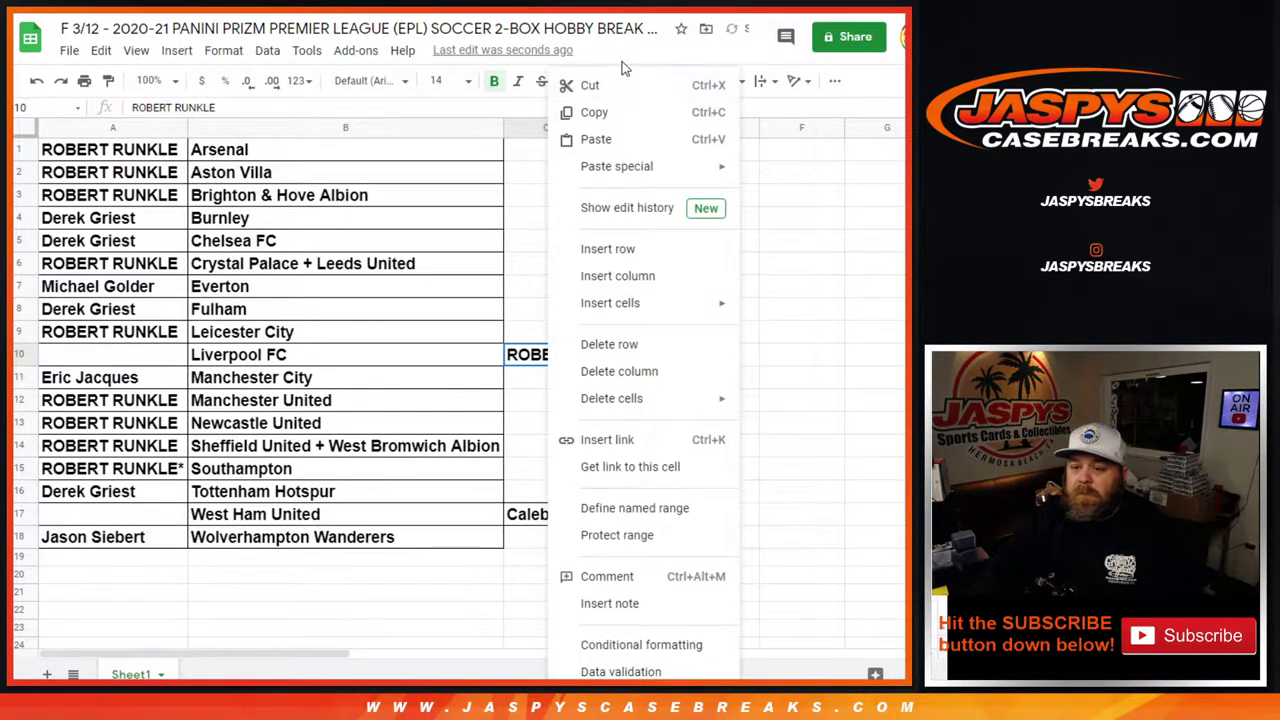
click(607, 88)
click(138, 516)
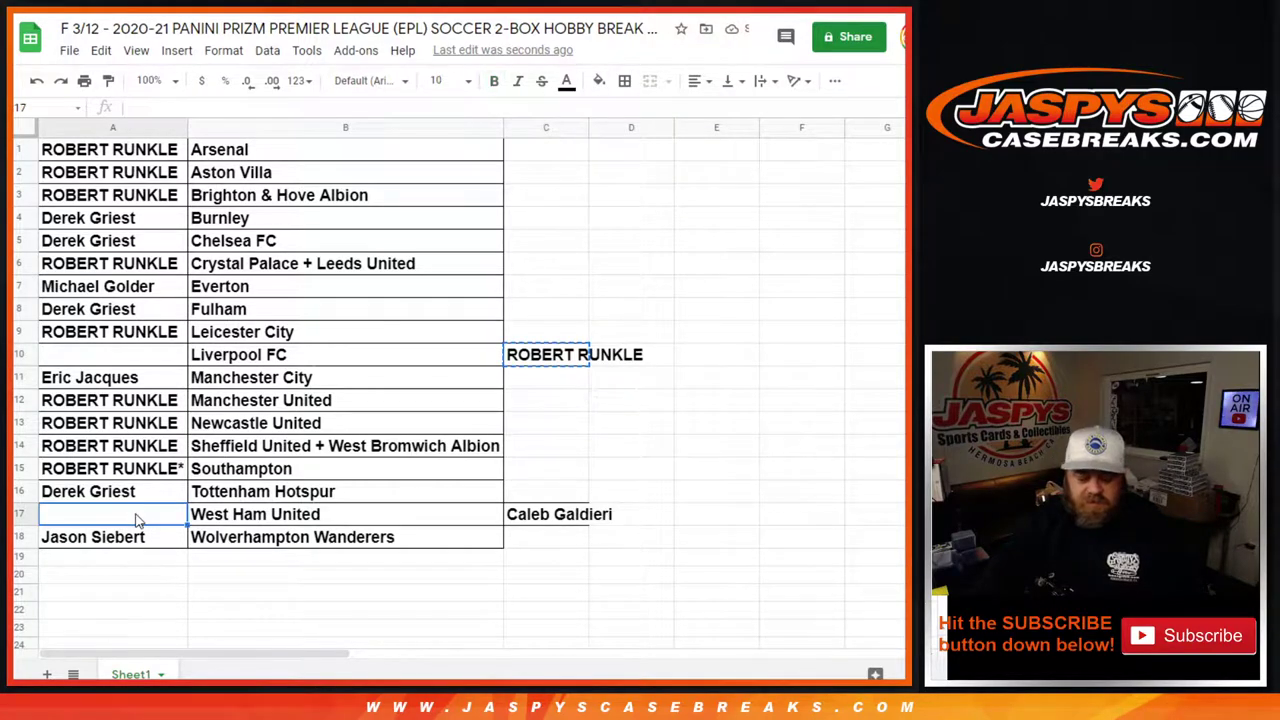
key(ctrl+v)
double_click(180, 514)
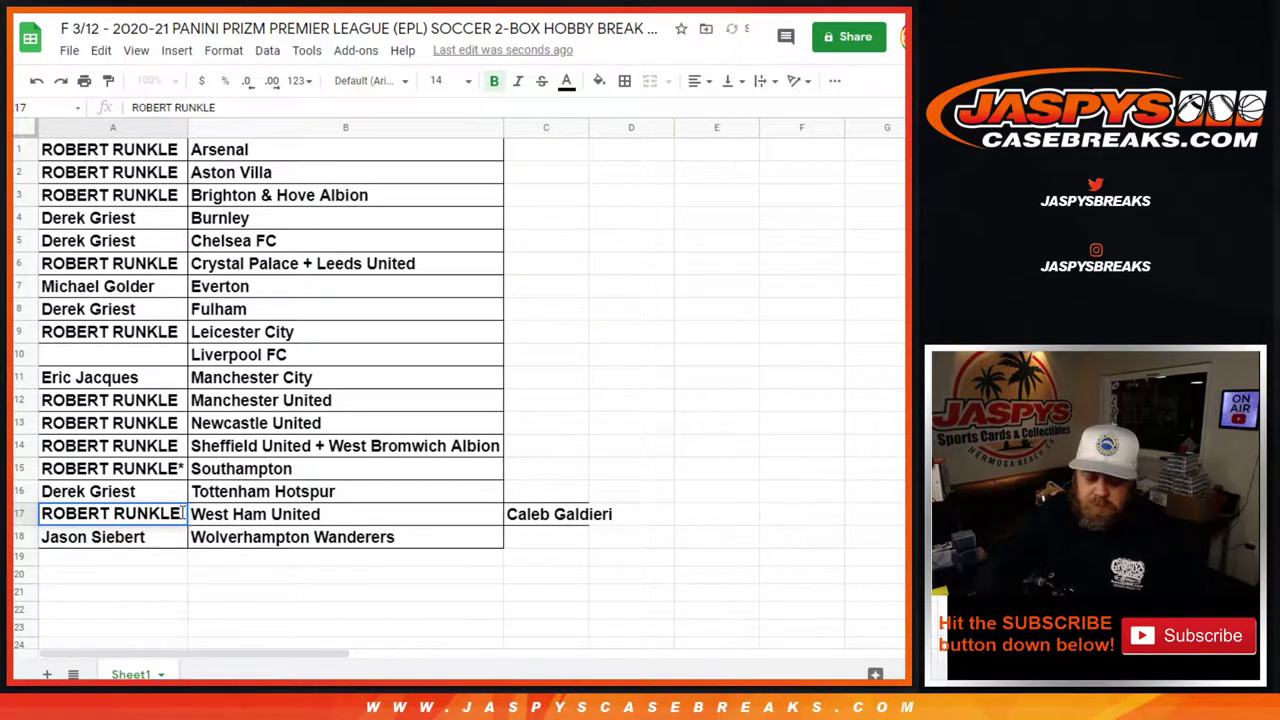
text(-T)
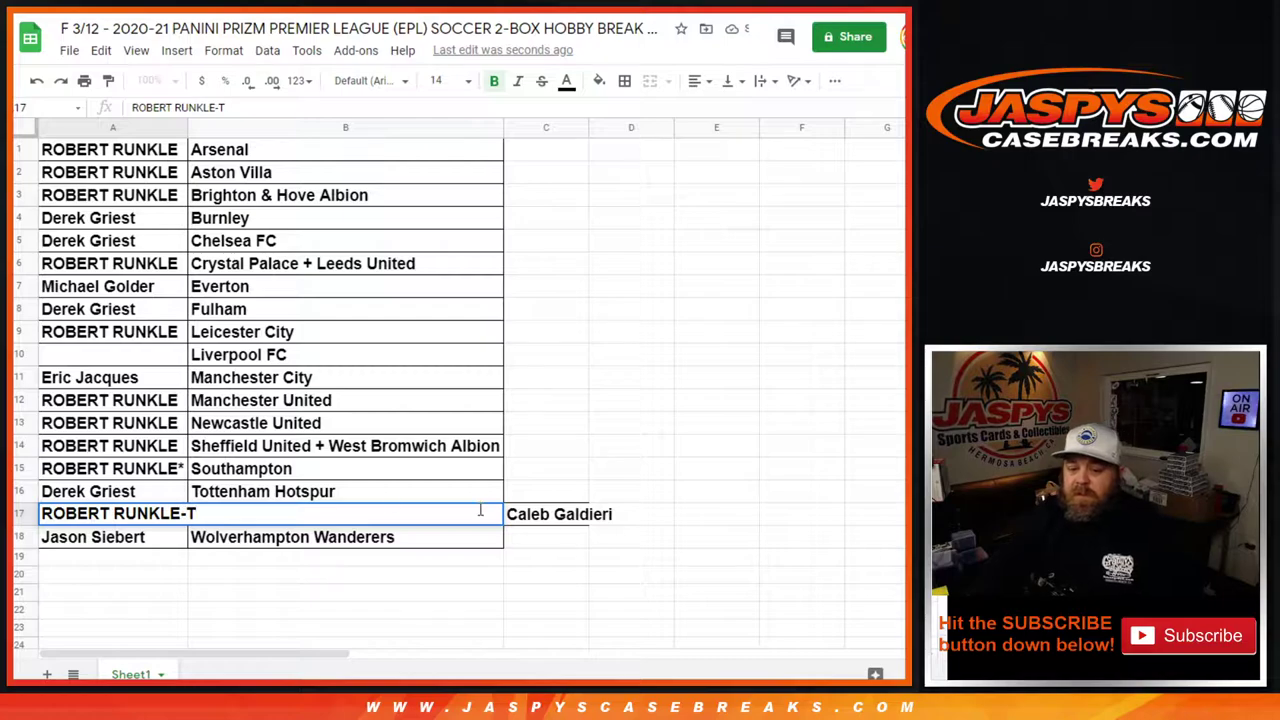
Move the participant's name from C17 to A10 with "-T" appended, and fit column A to its contents.
right_click(558, 524)
click(606, 114)
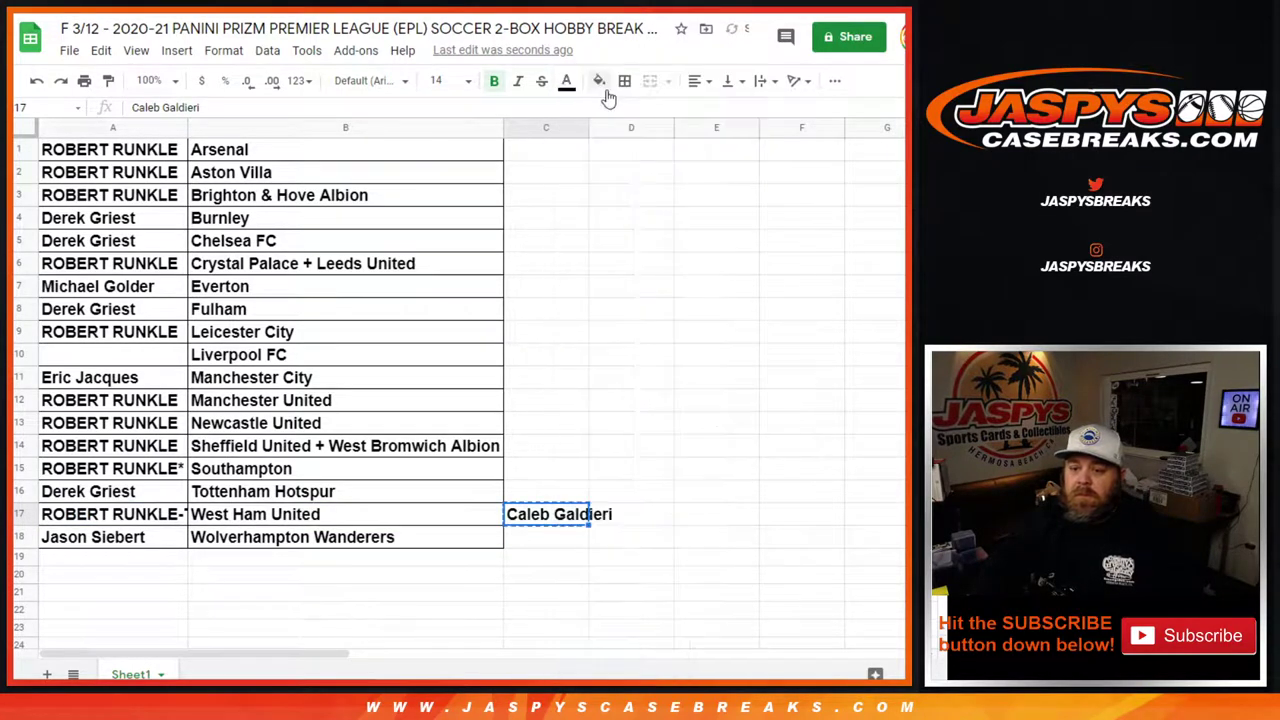
click(127, 360)
key(ctrl+v)
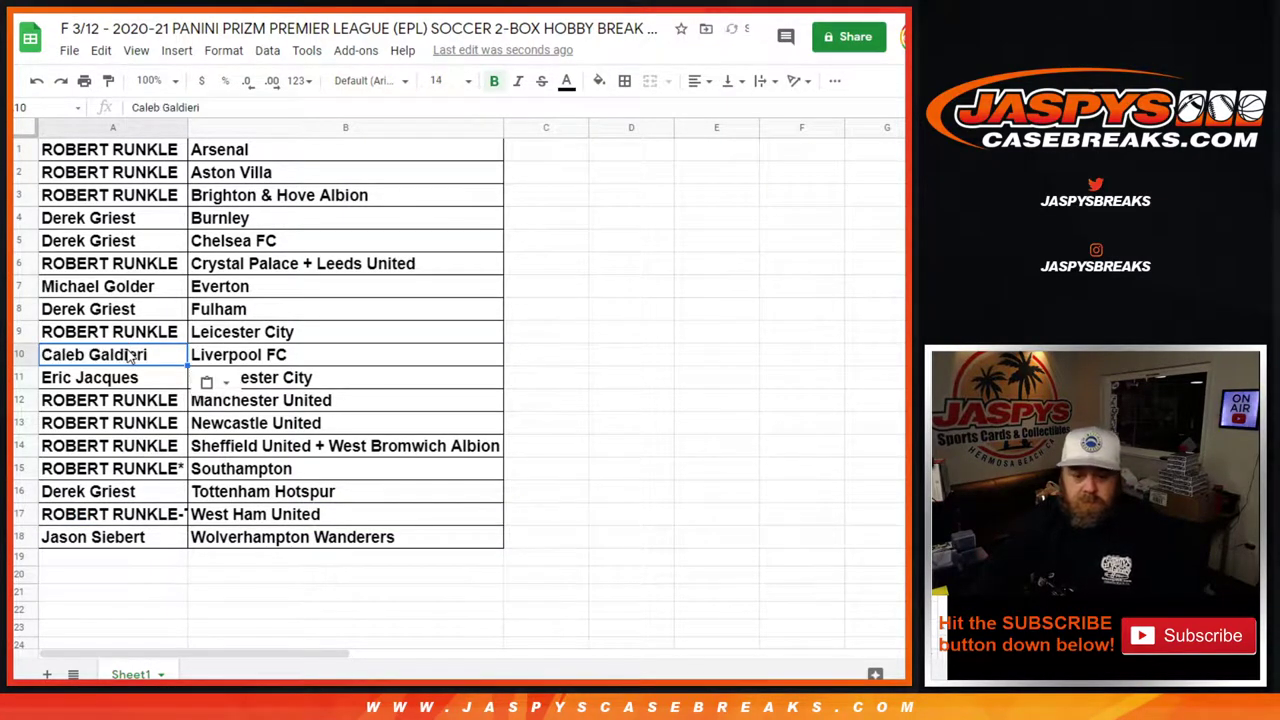
double_click(157, 360)
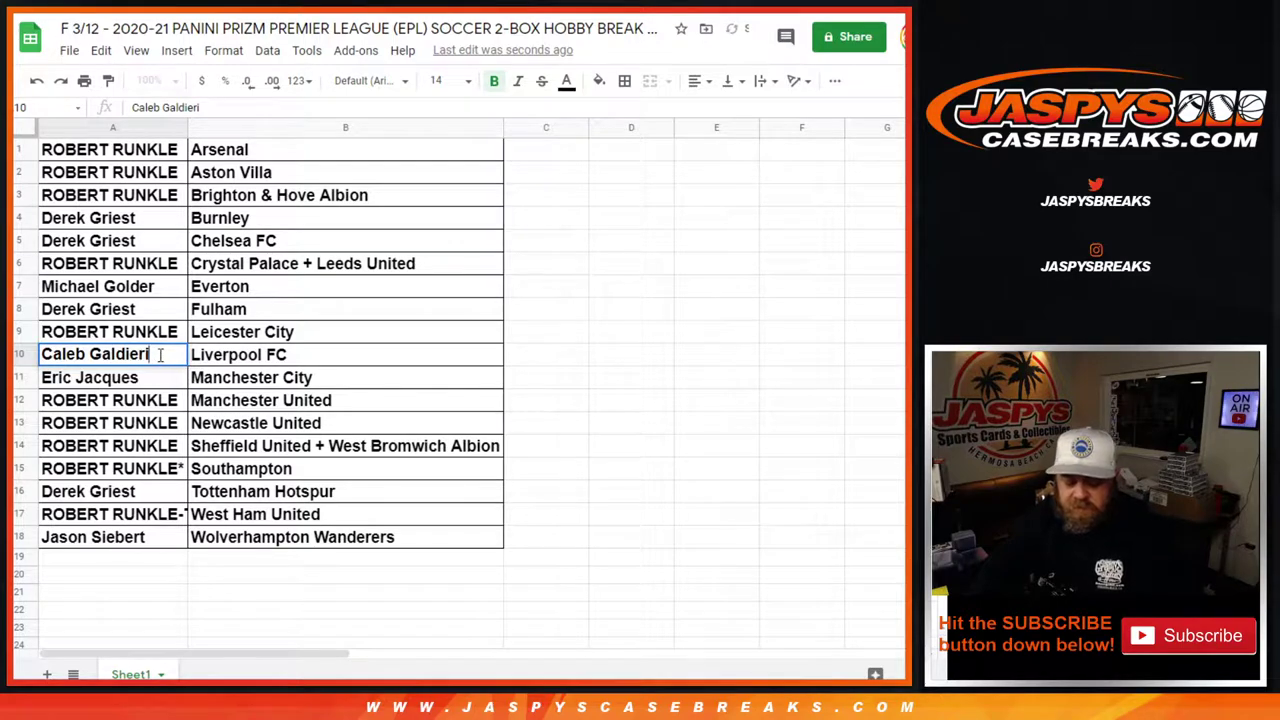
text(-T)
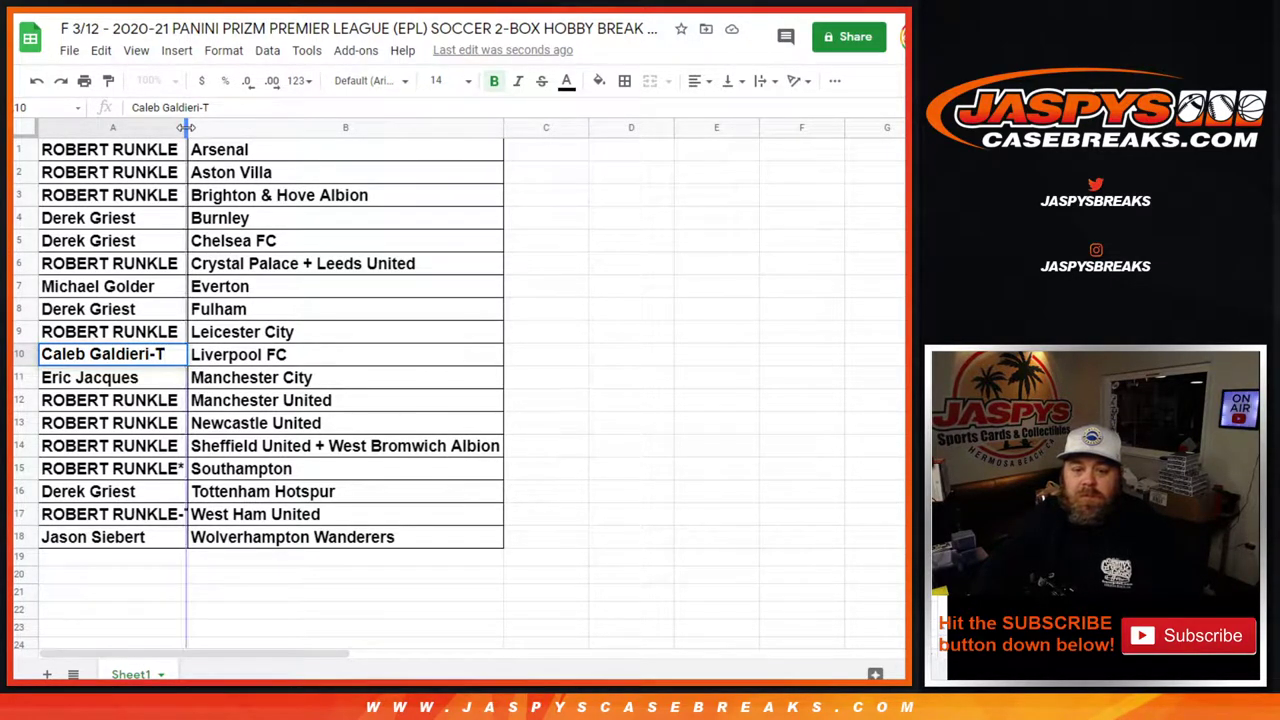
double_click(187, 131)
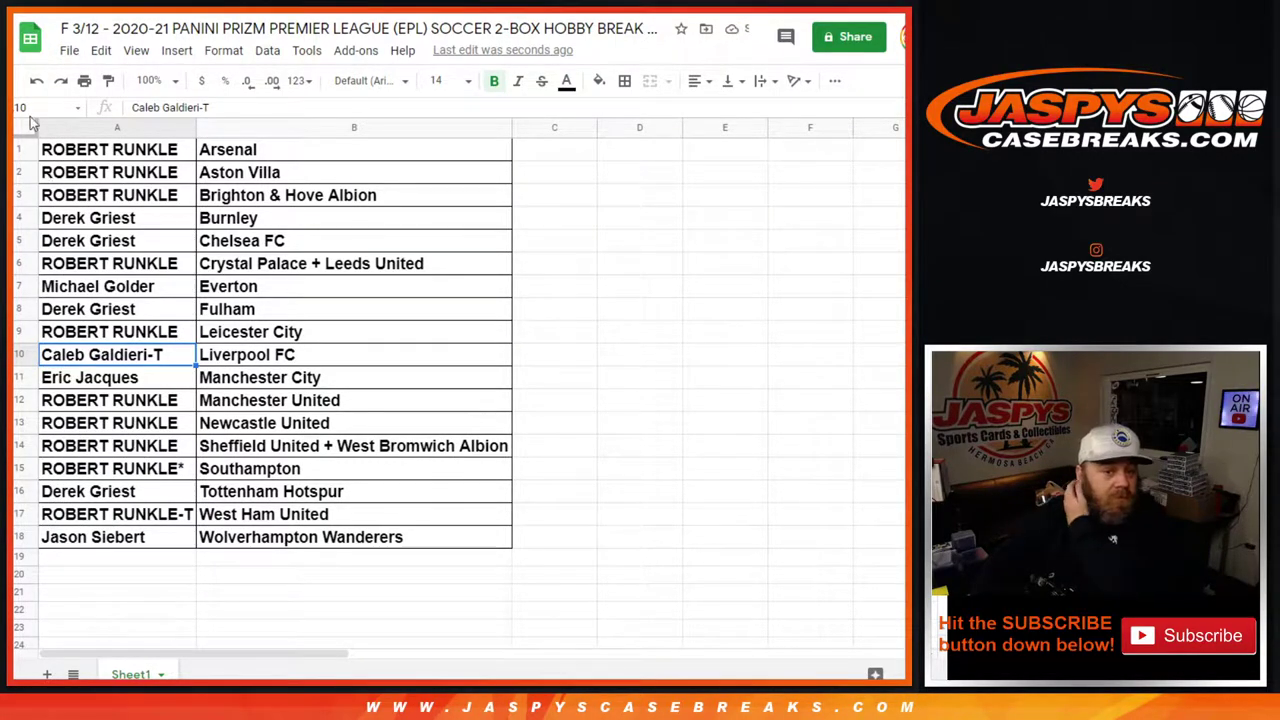
Print one copy of the current sheet in portrait orientation with the workbook title in the header.
click(69, 50)
click(100, 586)
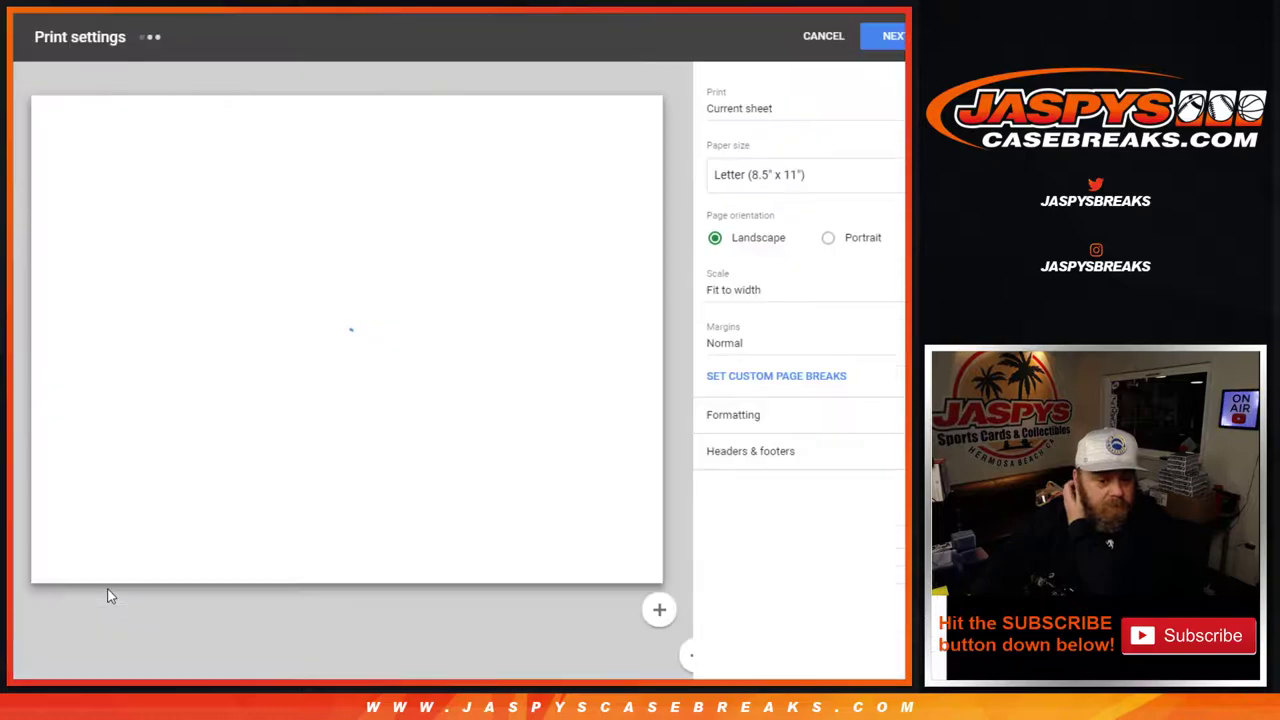
click(857, 235)
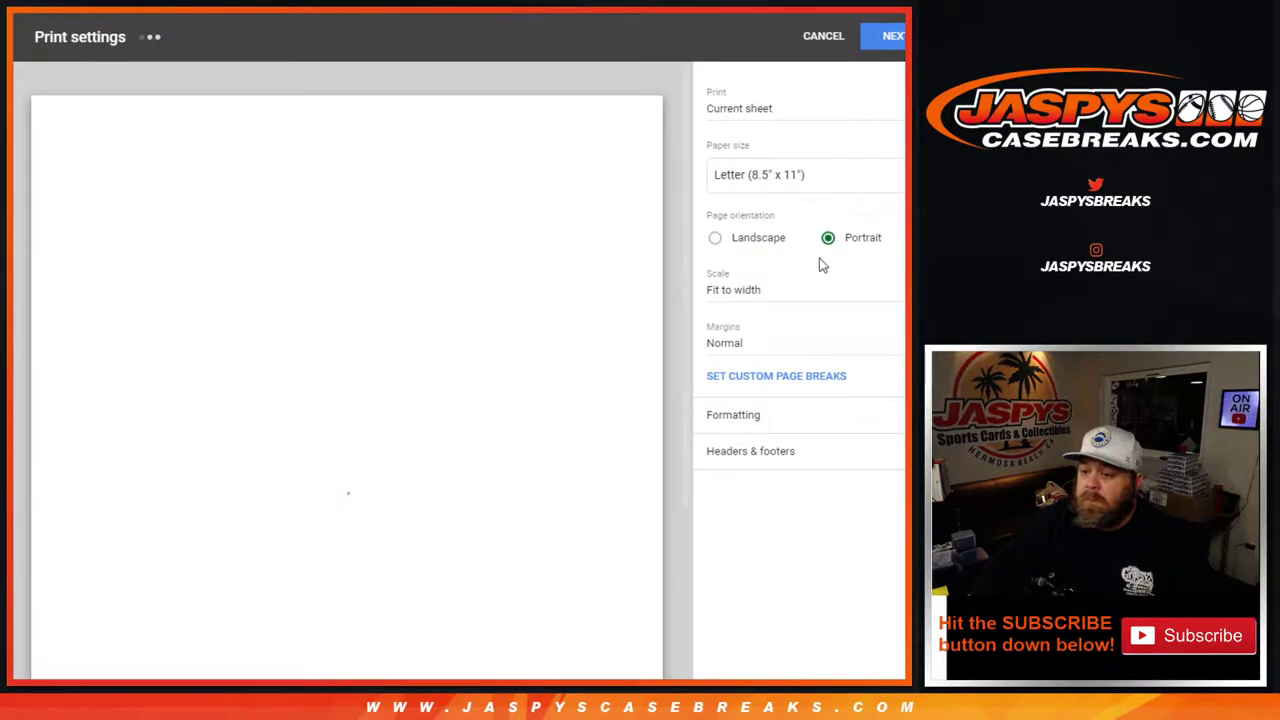
click(735, 452)
click(715, 516)
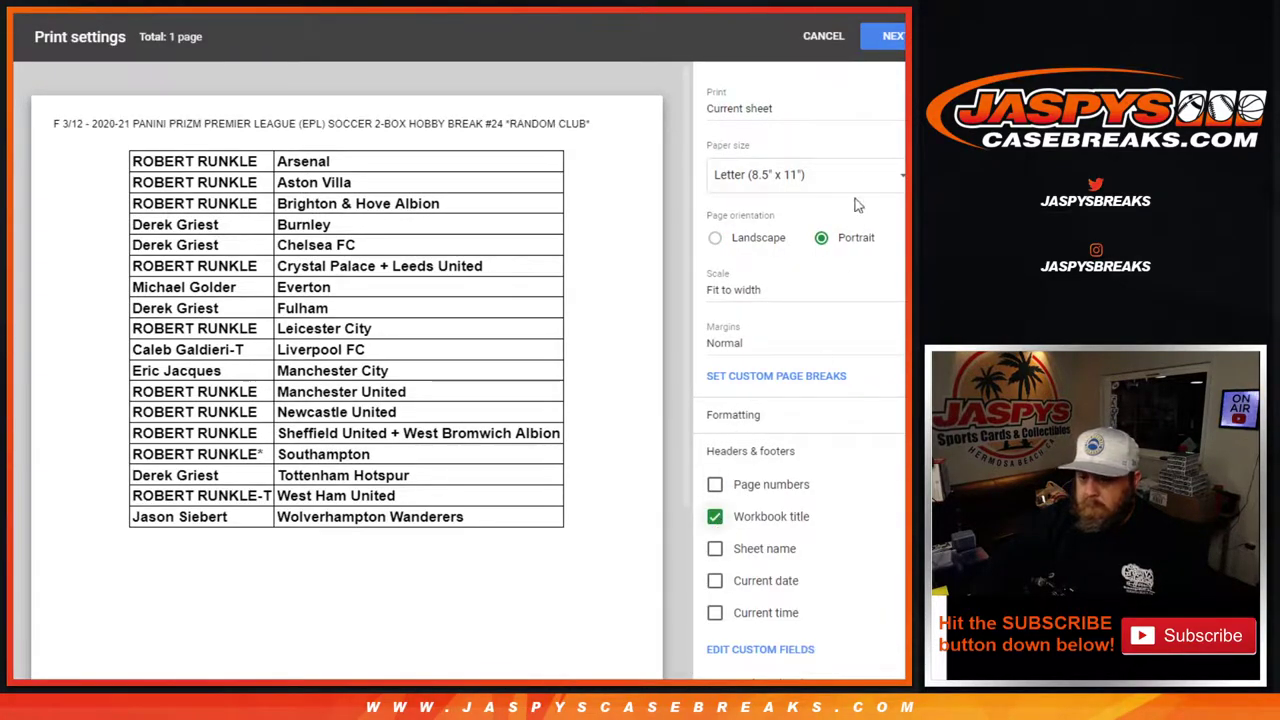
click(889, 36)
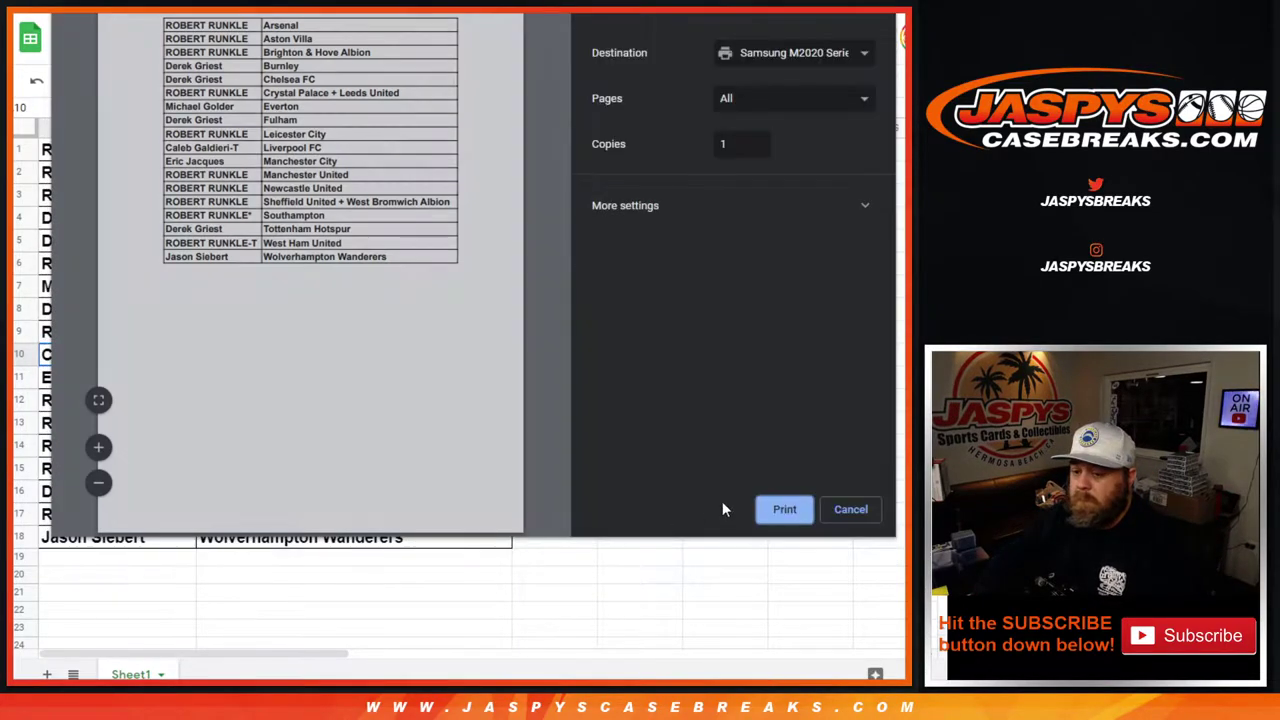
click(783, 508)
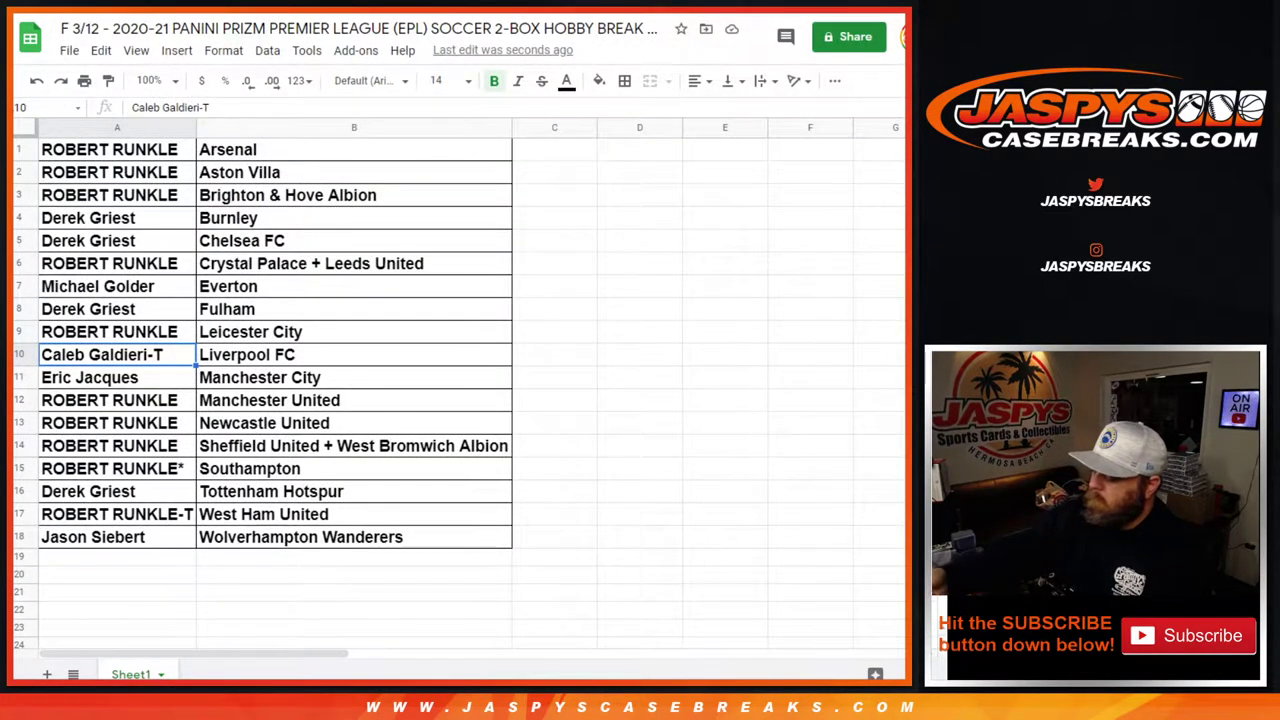